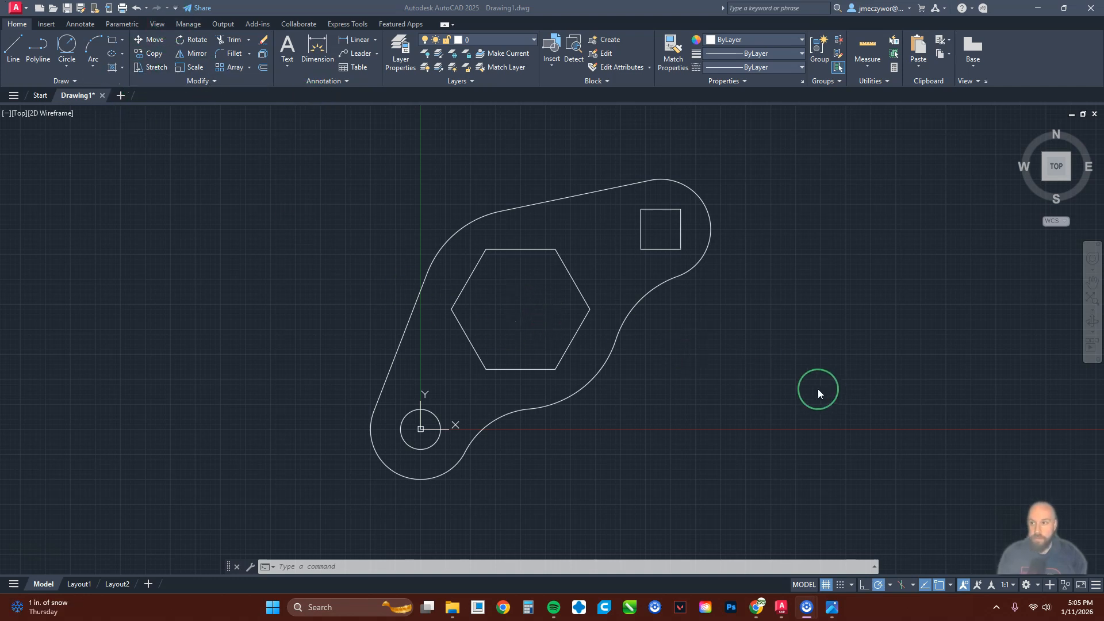
- Set the STARTUP system variable to 1
left_click(346, 280)
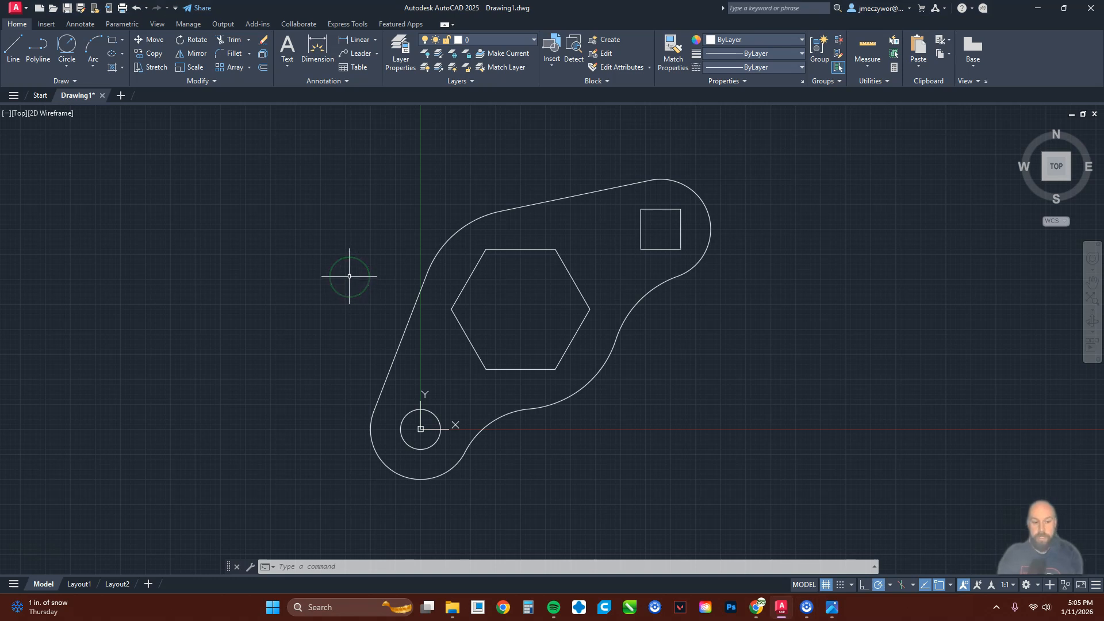
type("startu")
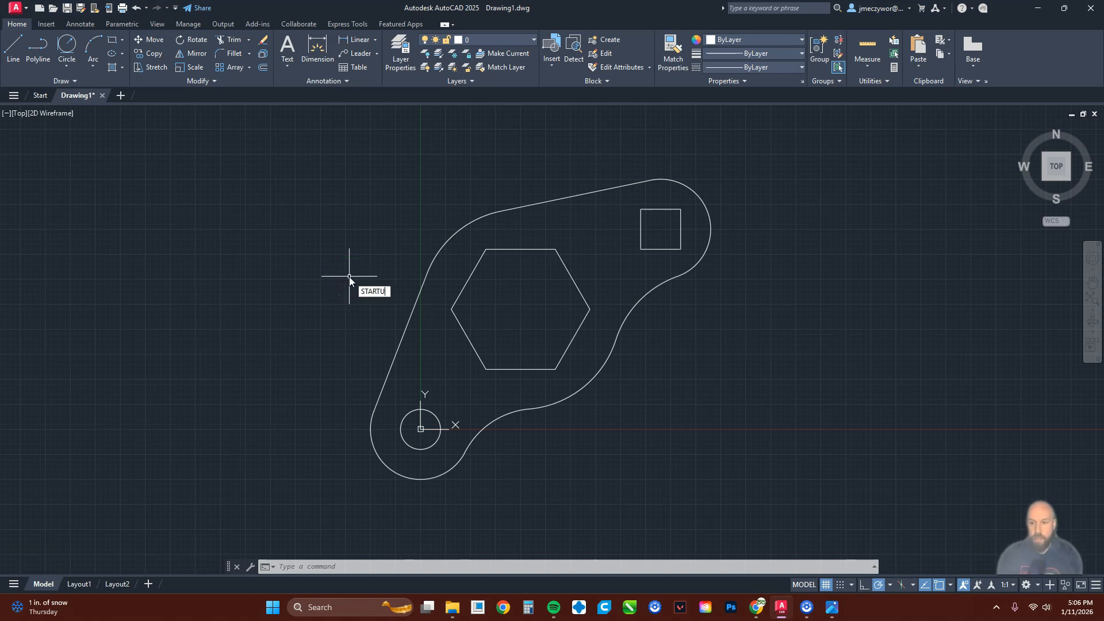
type("p")
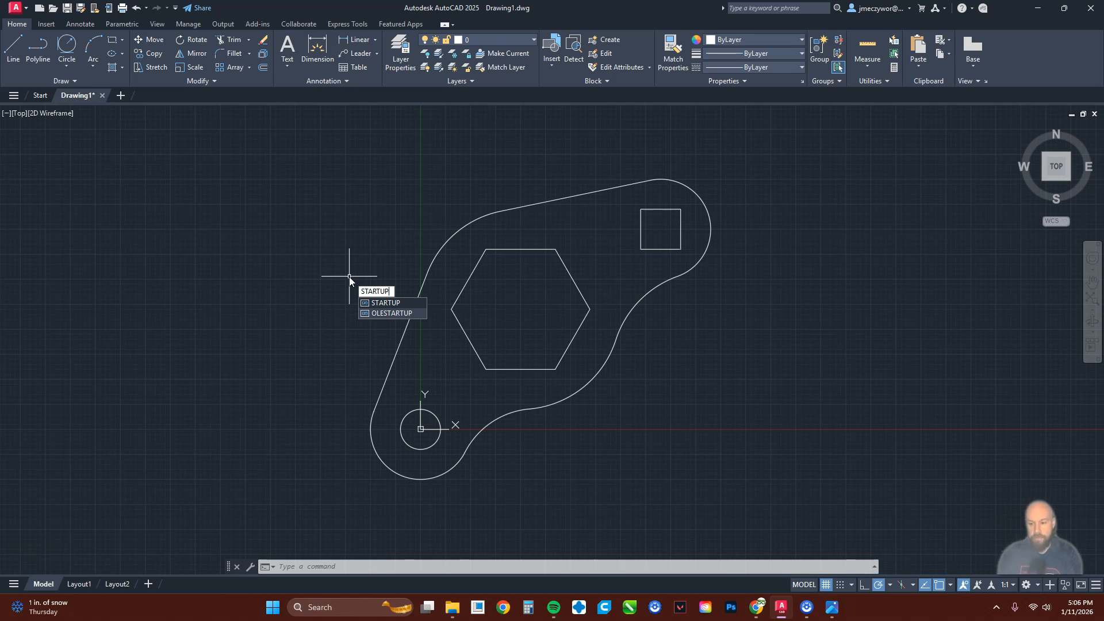
key("Return")
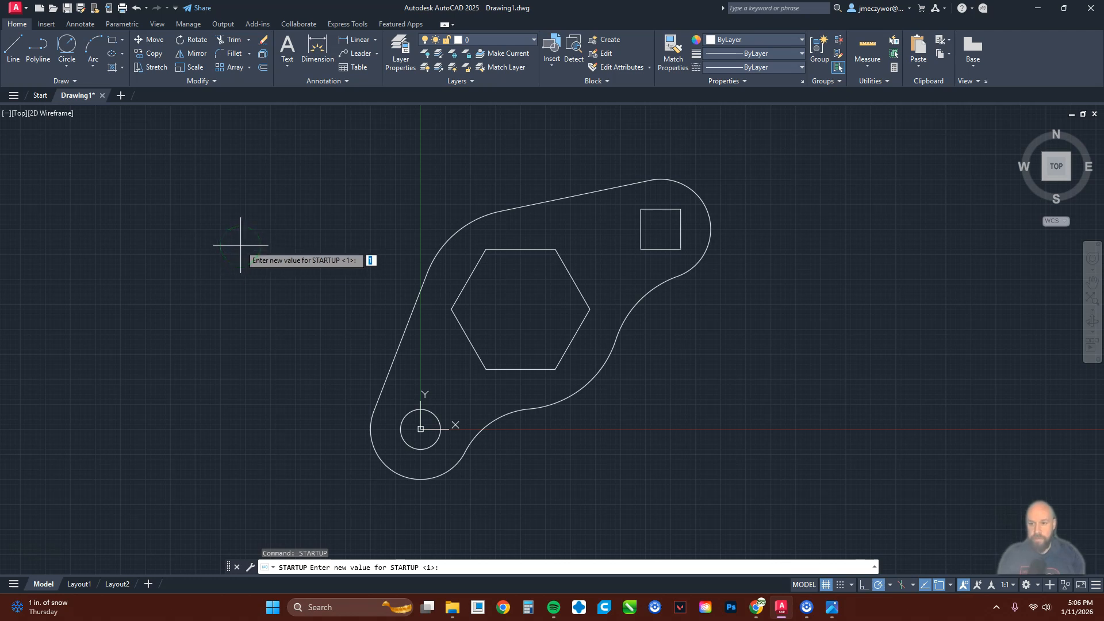
key("Return")
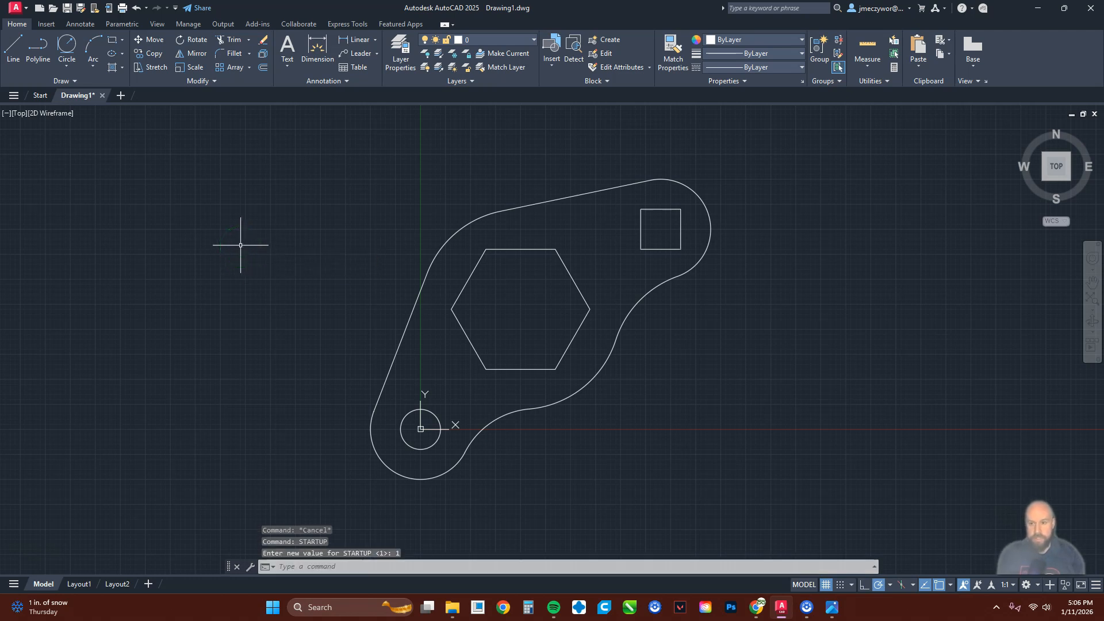
- Create a new drawing from scratch with the default metric settings and turn on its grid
left_click(40, 12)
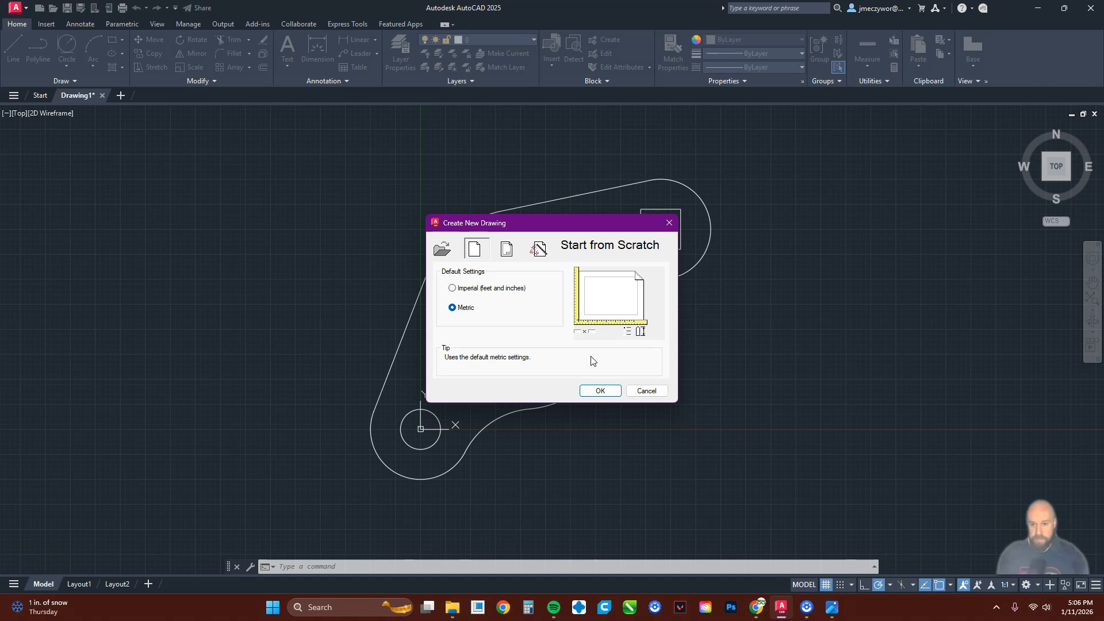
left_click(468, 289)
left_click(463, 307)
left_click(469, 286)
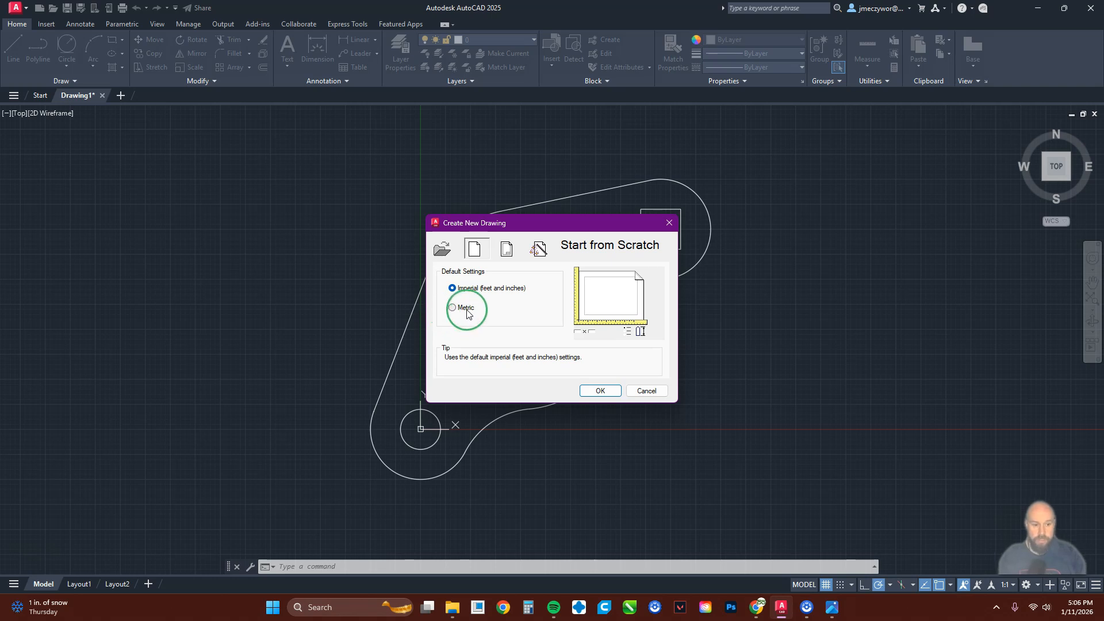
left_click(507, 249)
left_click(541, 250)
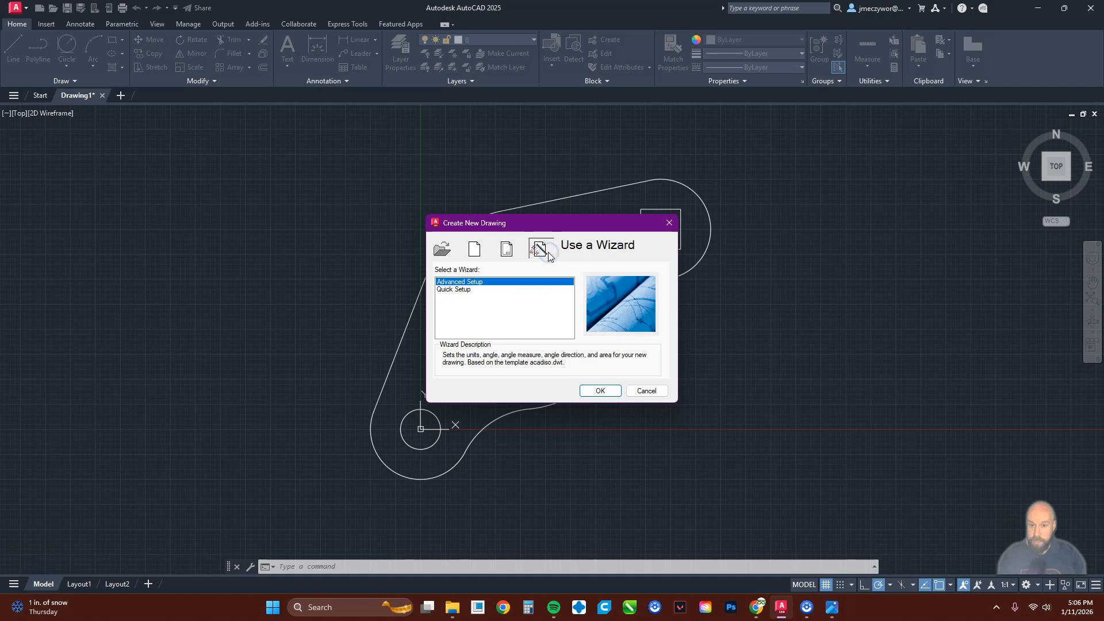
left_click(474, 251)
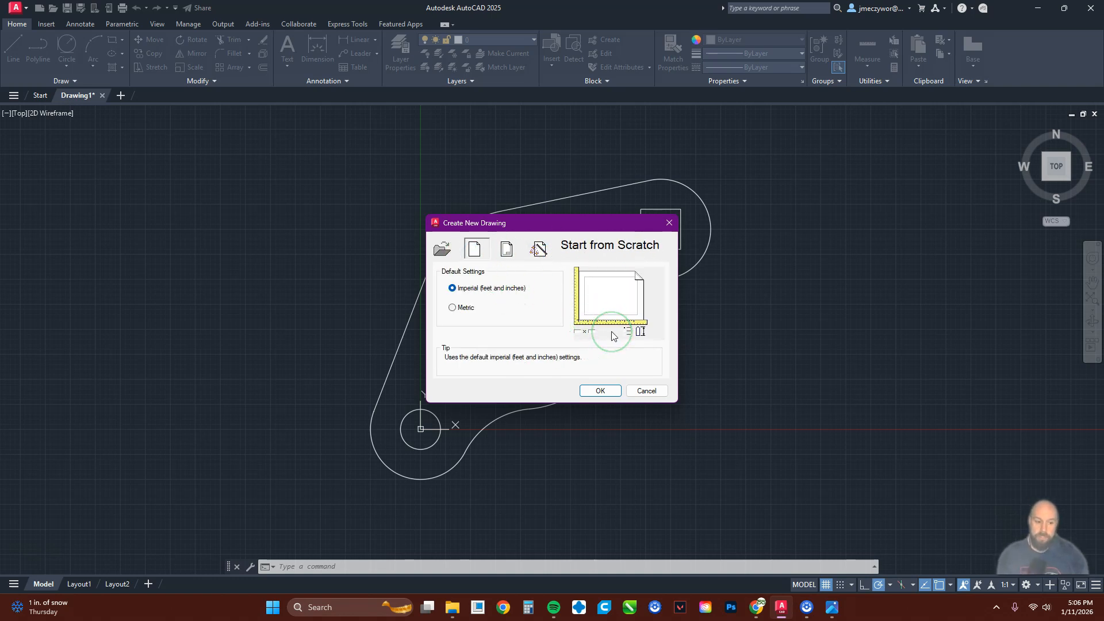
left_click(453, 309)
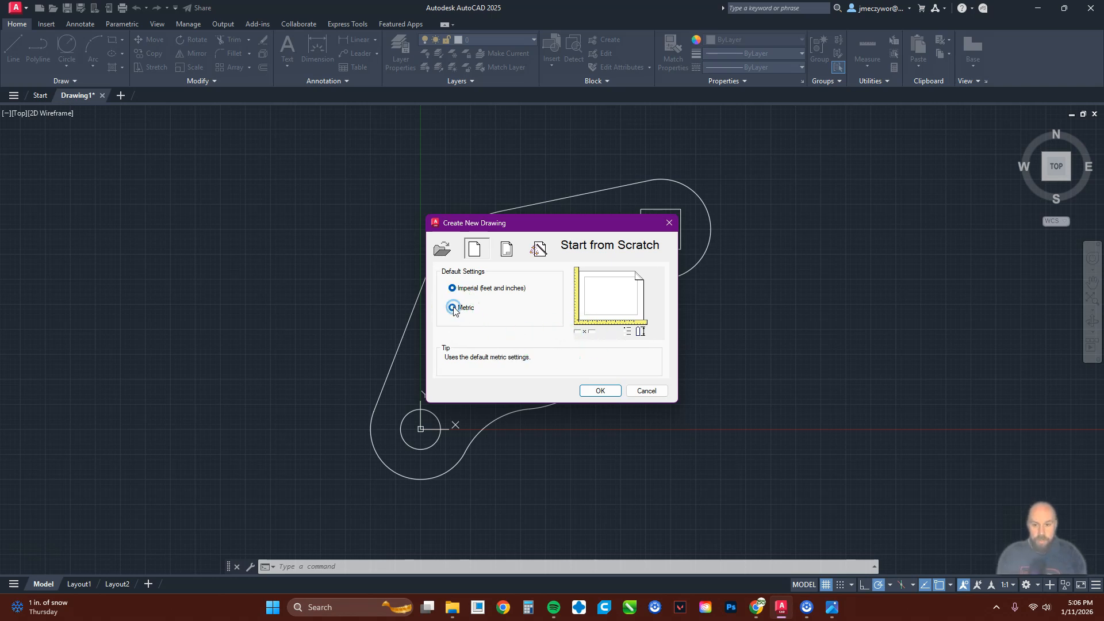
left_click(598, 391)
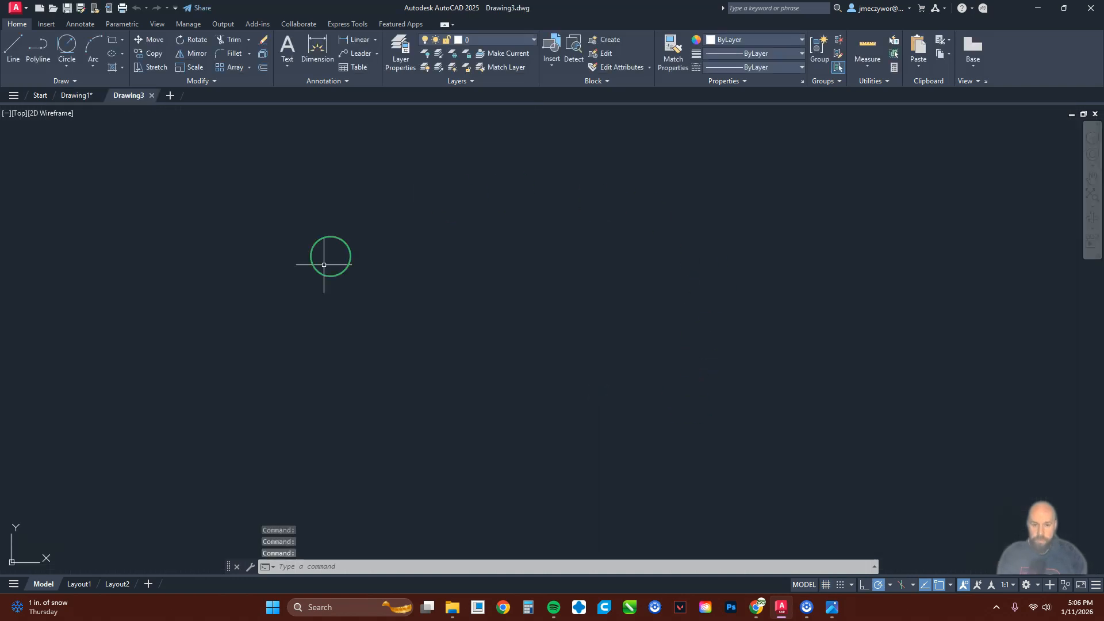
left_click(826, 585)
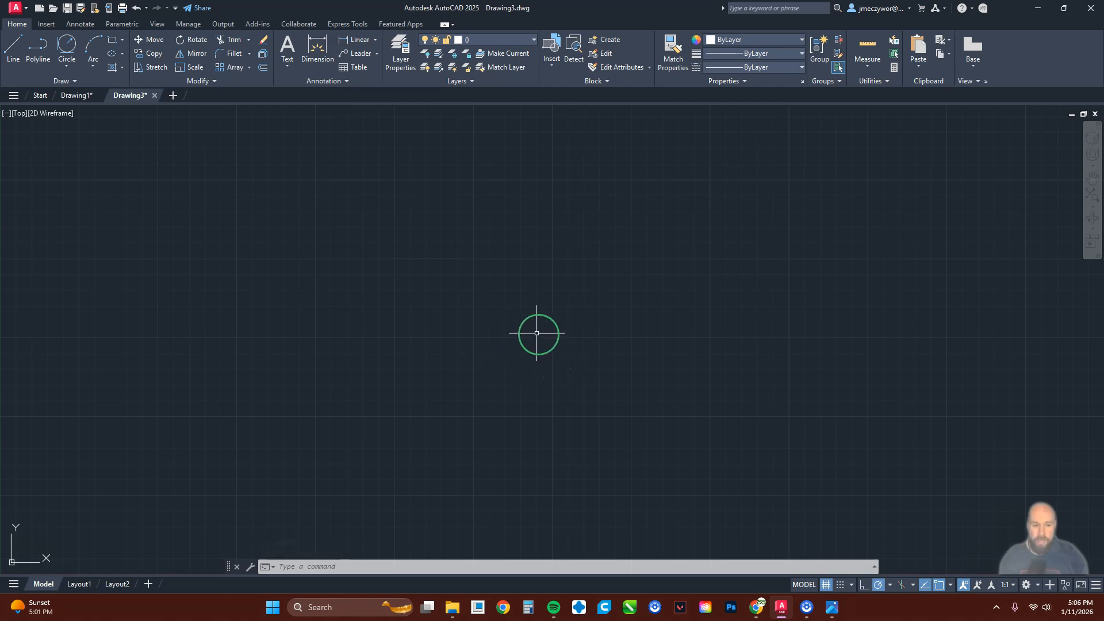
mouse_move(537, 349)
middle_mouse_down()
mouse_move(740, 259)
mouse_move(774, 227)
middle_mouse_up()
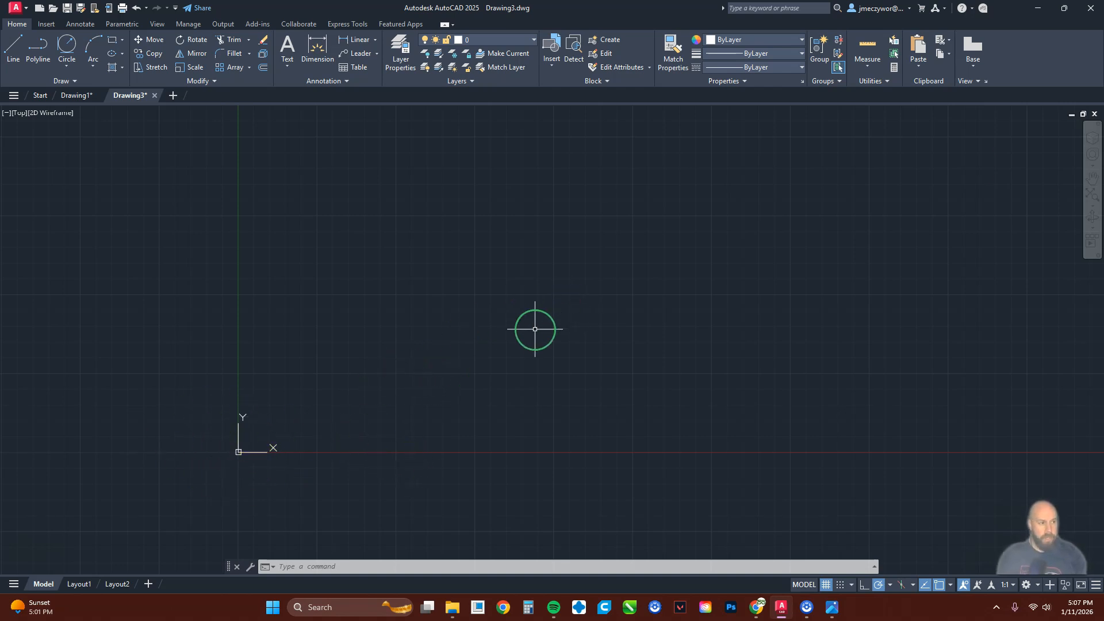
- Switch to the ROCKER ARM.png reference image and move its window onto the other monitor, clear of the AutoCAD drawing
left_click(832, 608)
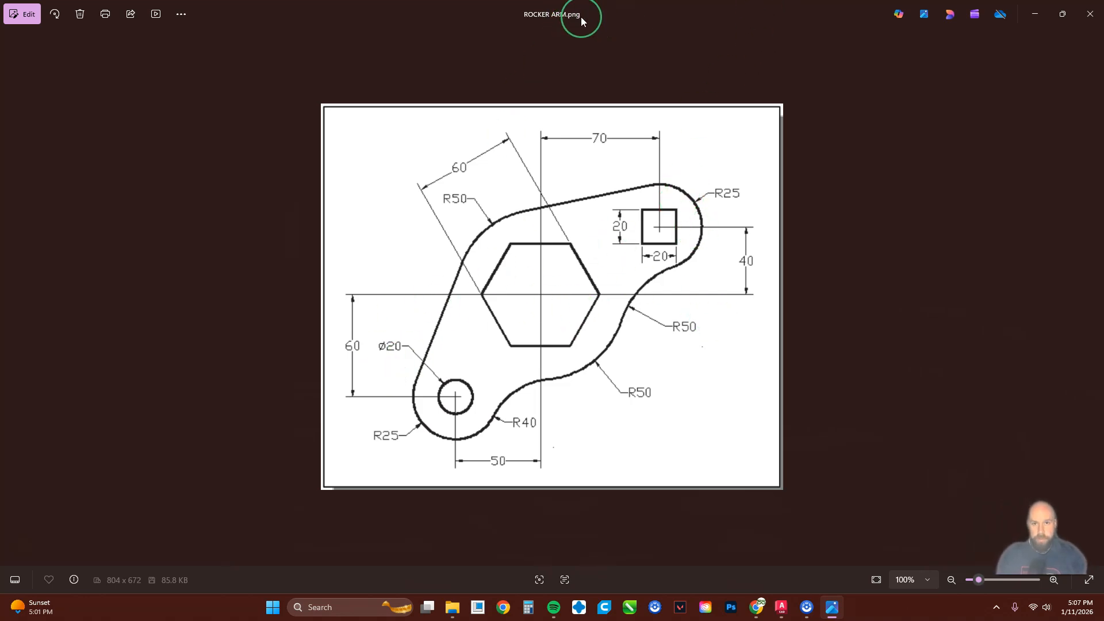
left_click_drag(597, 23, 649, 83)
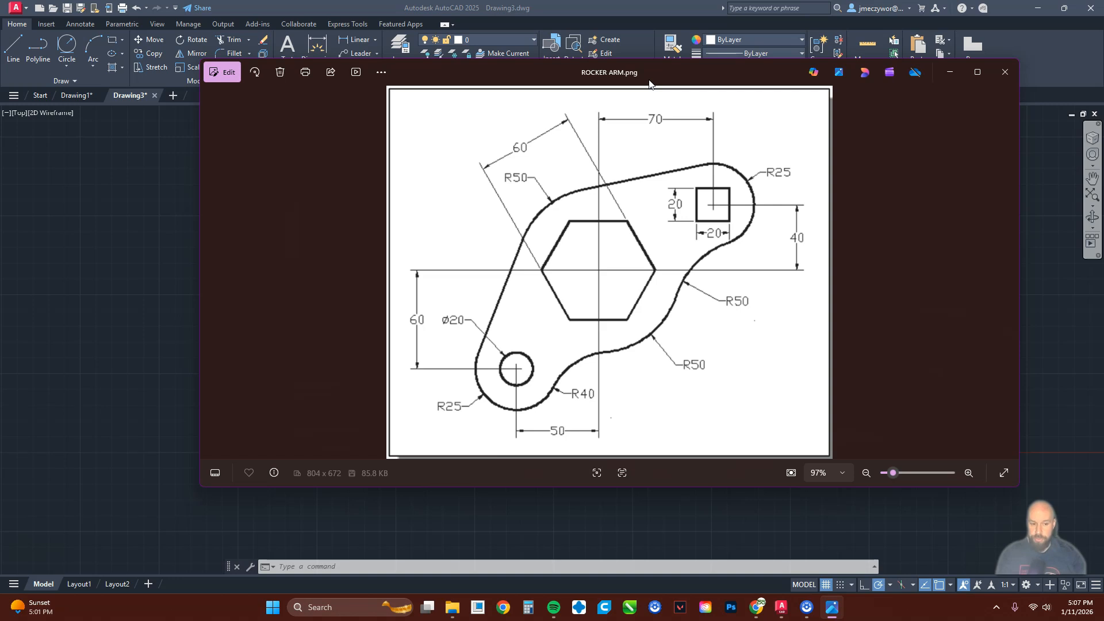
left_click_drag(613, 74, 1103, 132)
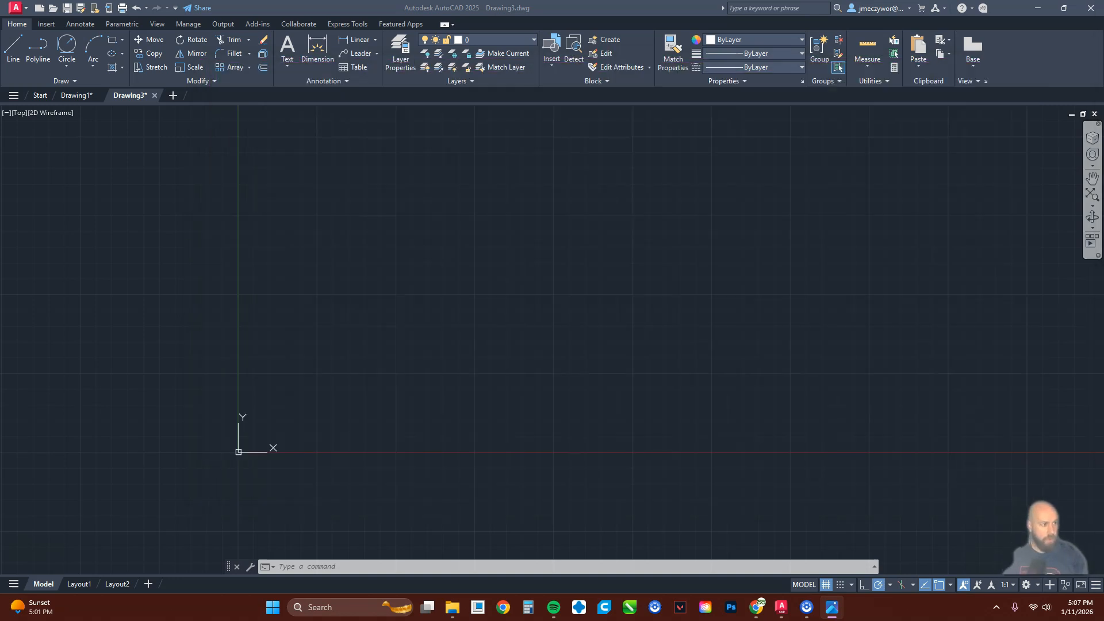
left_click(545, 314)
left_click(524, 315)
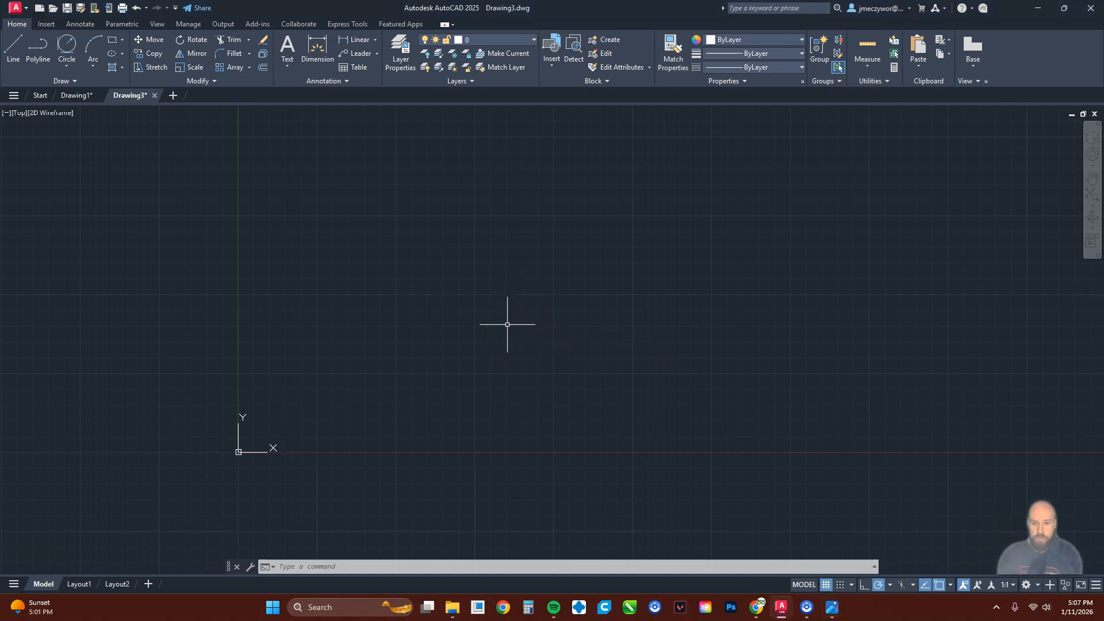
type("c")
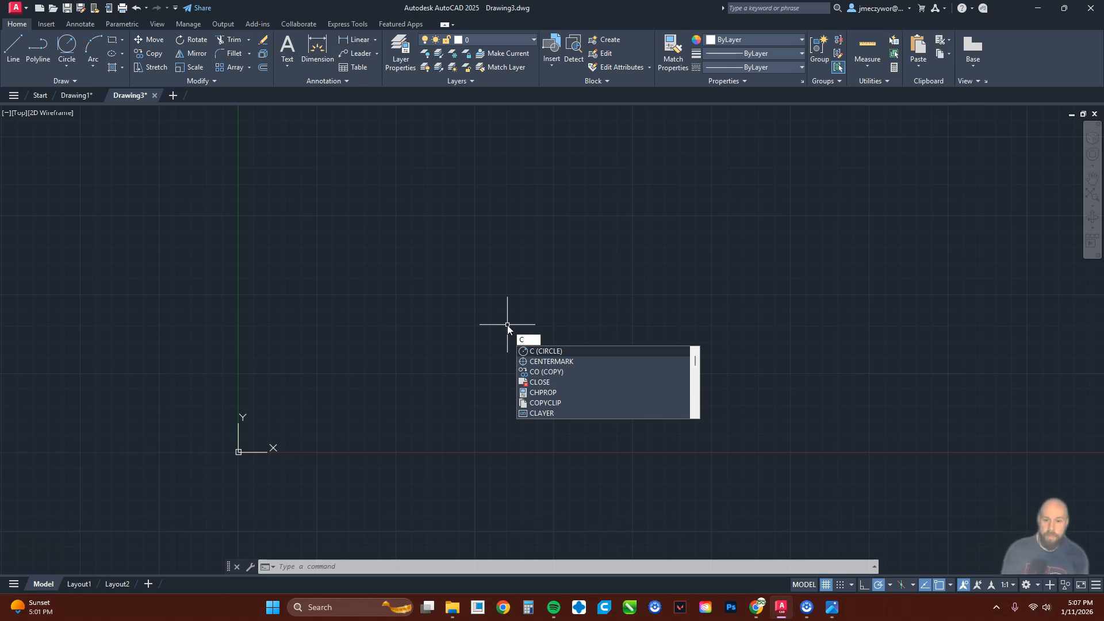
left_click(67, 64)
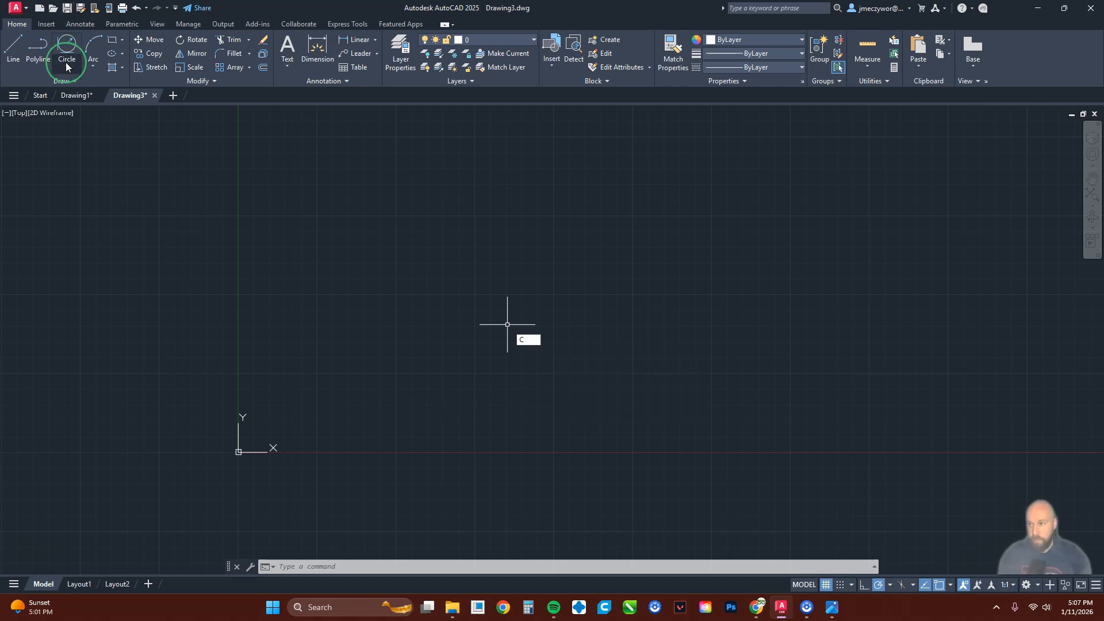
left_click(88, 85)
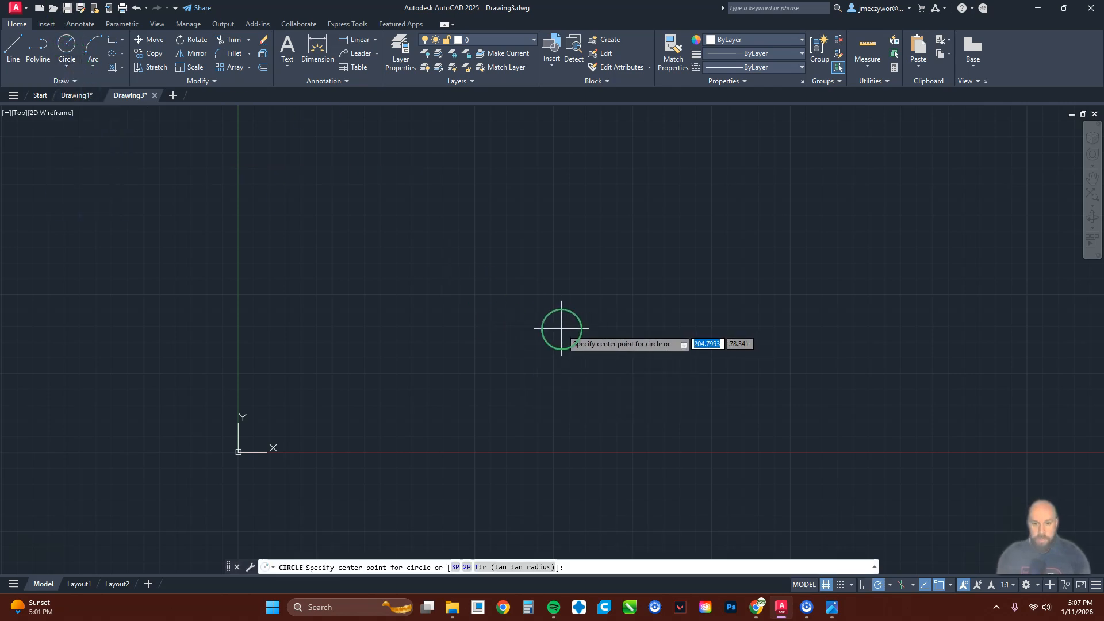
key("Escape")
- Draw a circle centred at the origin 0,0 with a radius of 25
type("c")
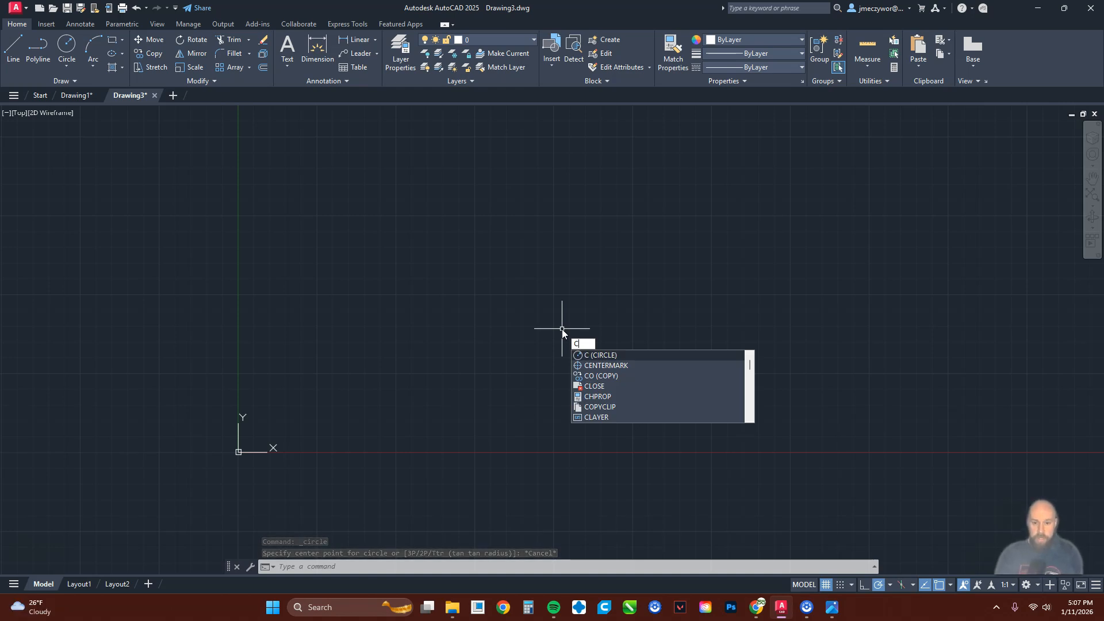
key("Return")
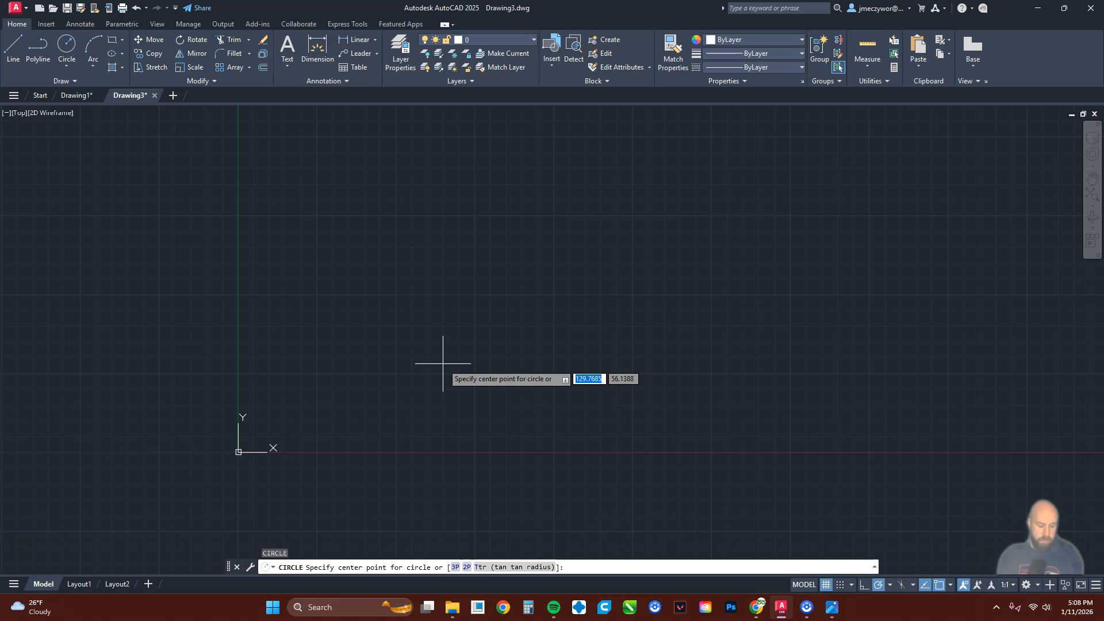
type("0")
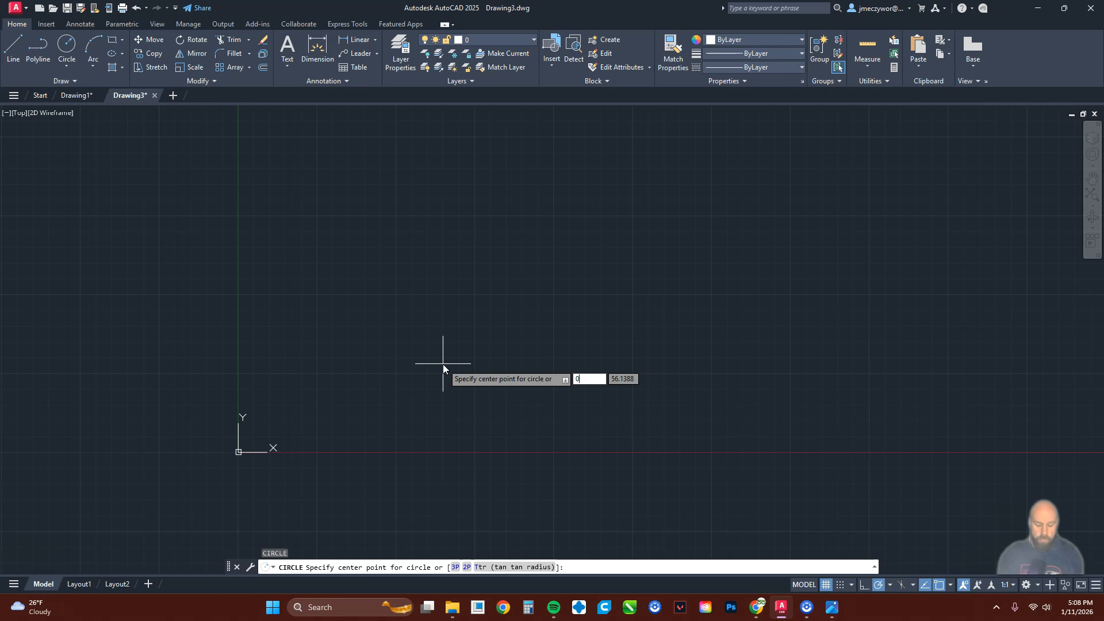
key("Tab")
type("0")
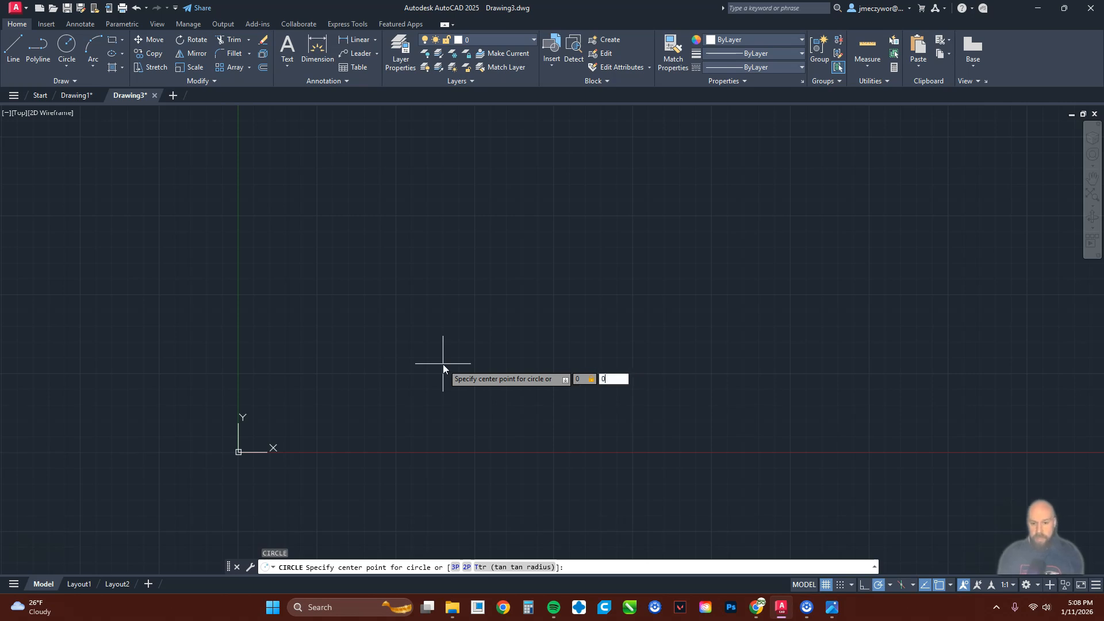
key("Return")
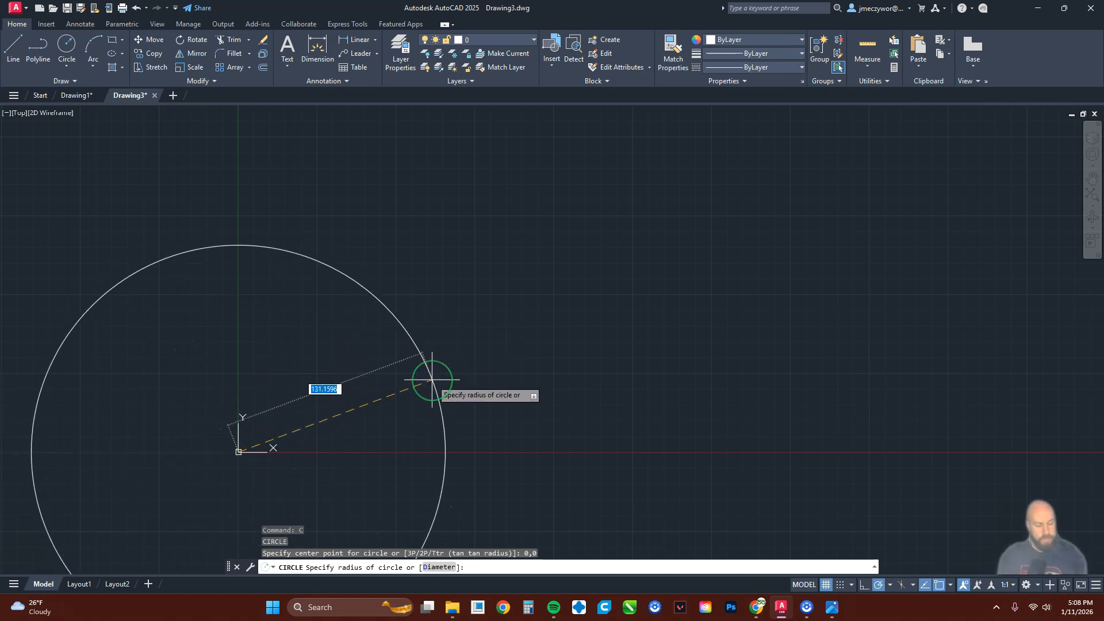
type("25")
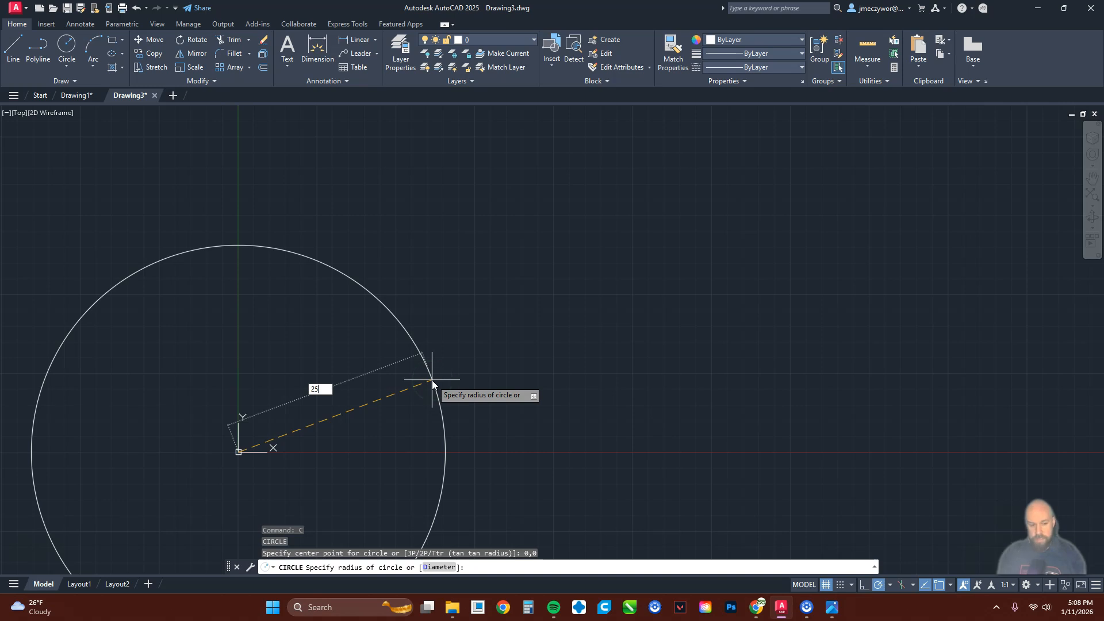
key("Return")
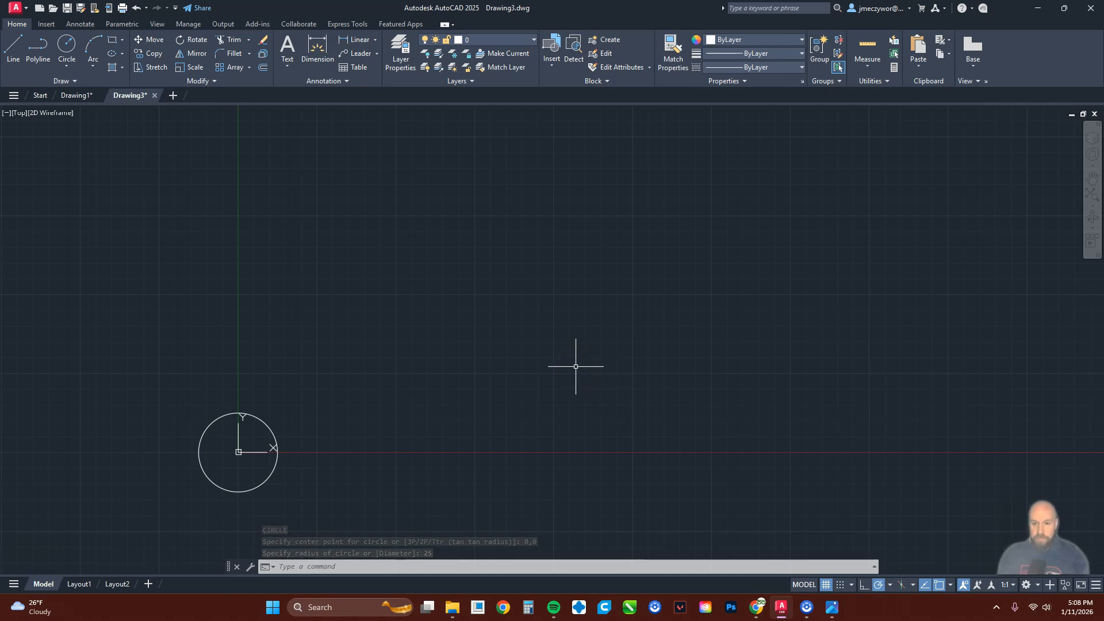
- Draw a circle centred at 50,60 with a radius of 50
key("Return")
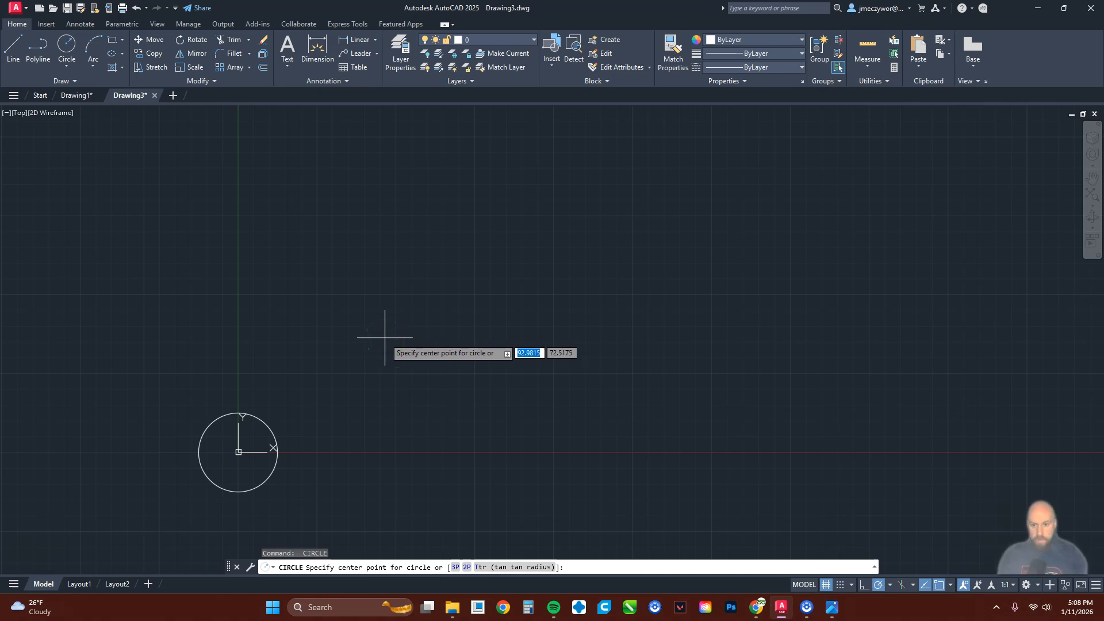
type("50")
key("Tab")
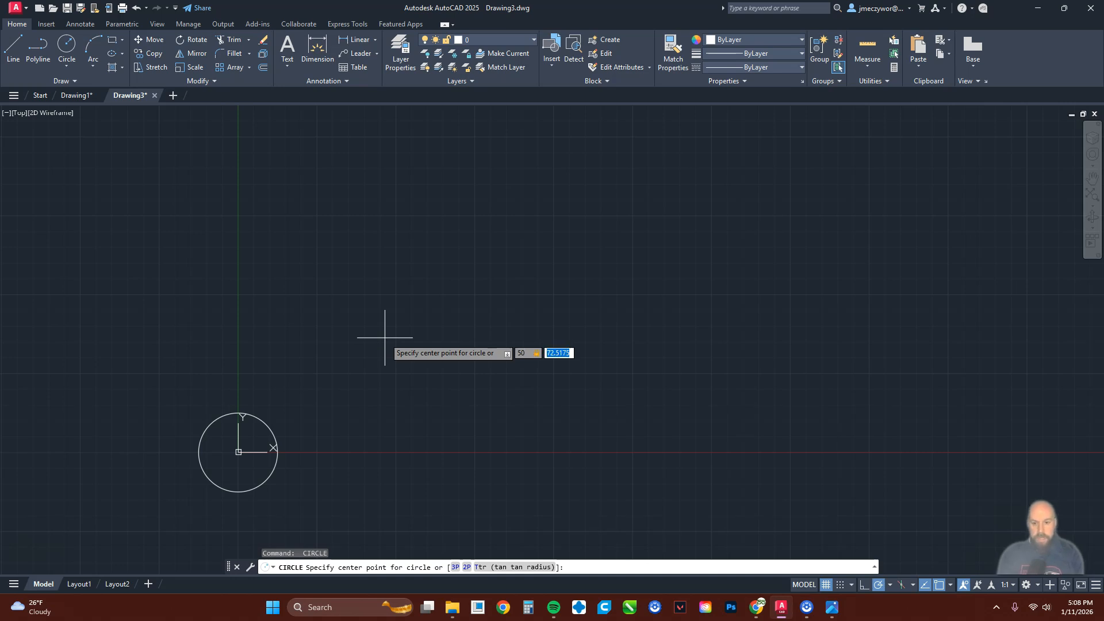
type("60")
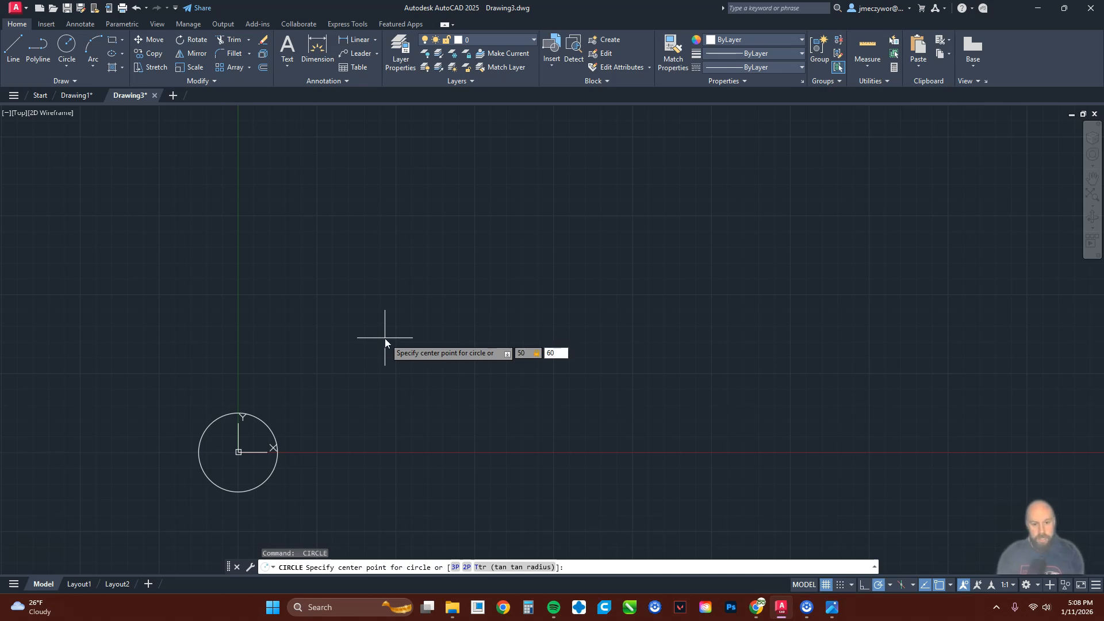
key("Return")
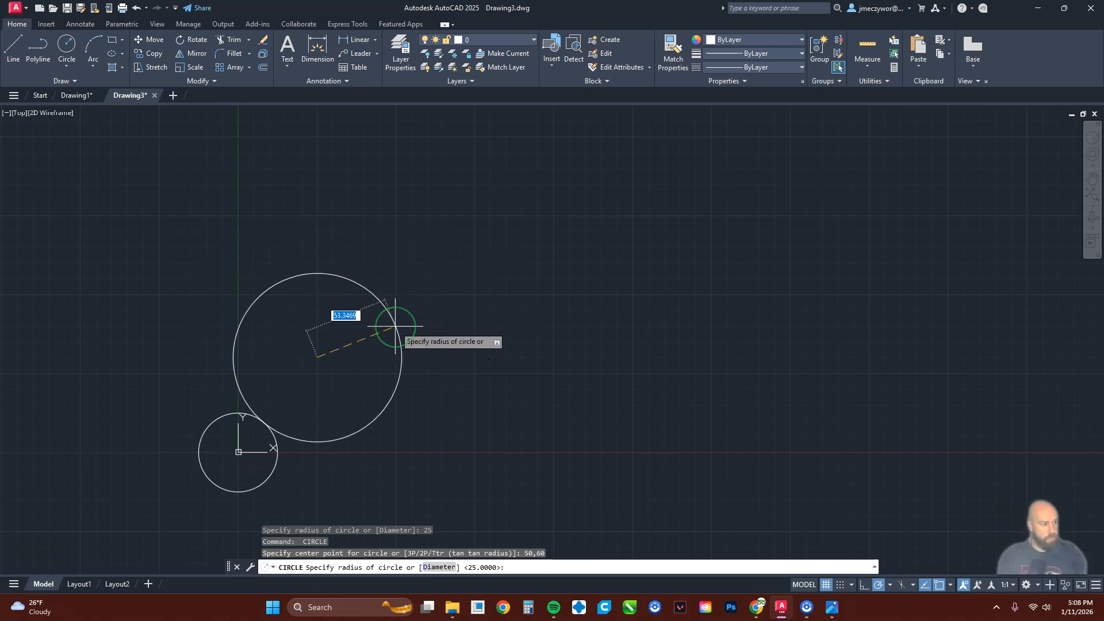
type("50")
key("Return")
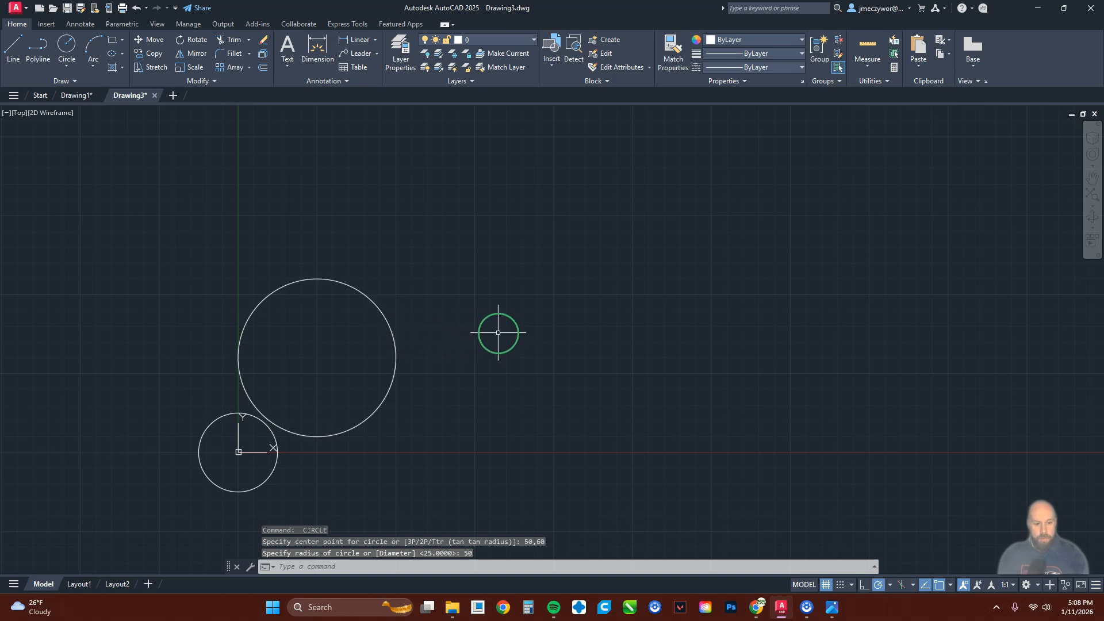
- Check the square hole's offsets in ROCKER ARM.png and draw a circle centred at 120,100 with a radius of 25
key("Return")
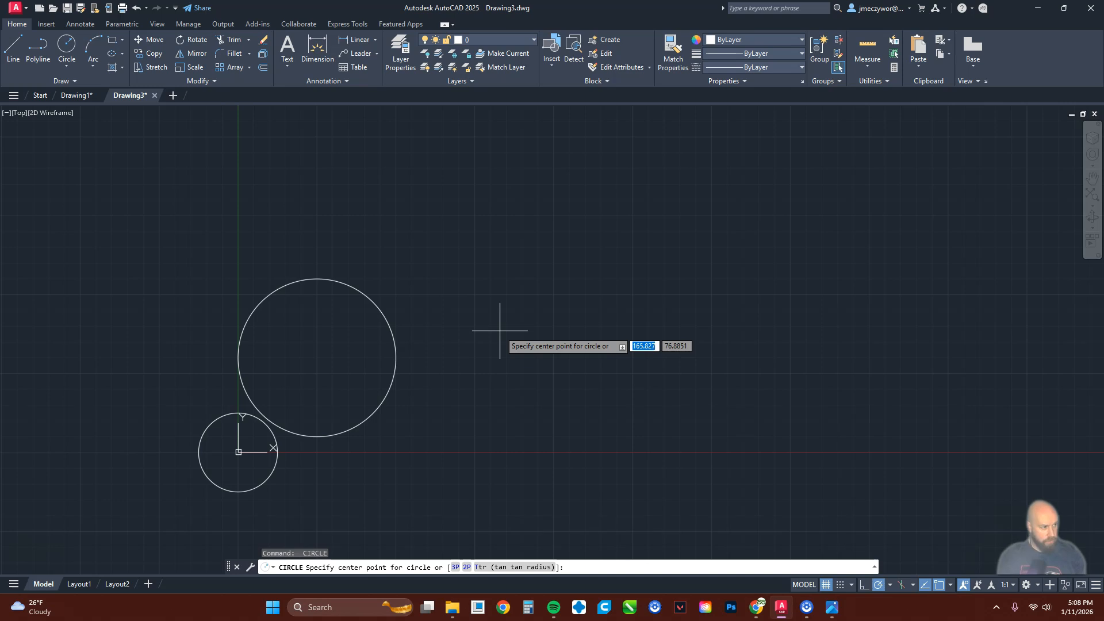
left_click_drag(867, 109, 619, 7)
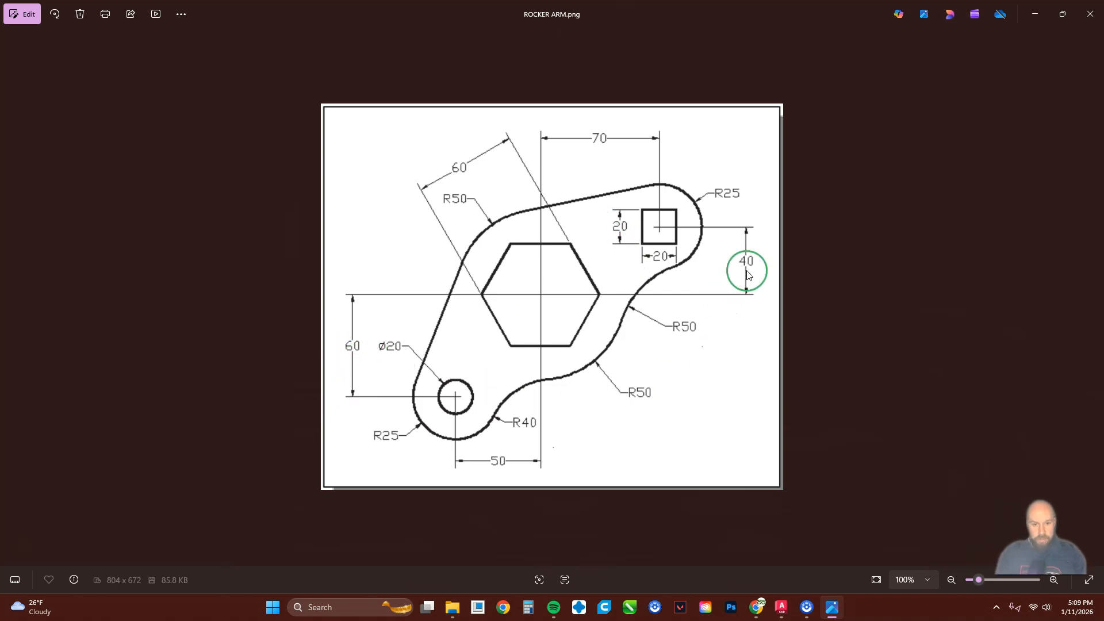
left_click_drag(716, 10, 1103, 118)
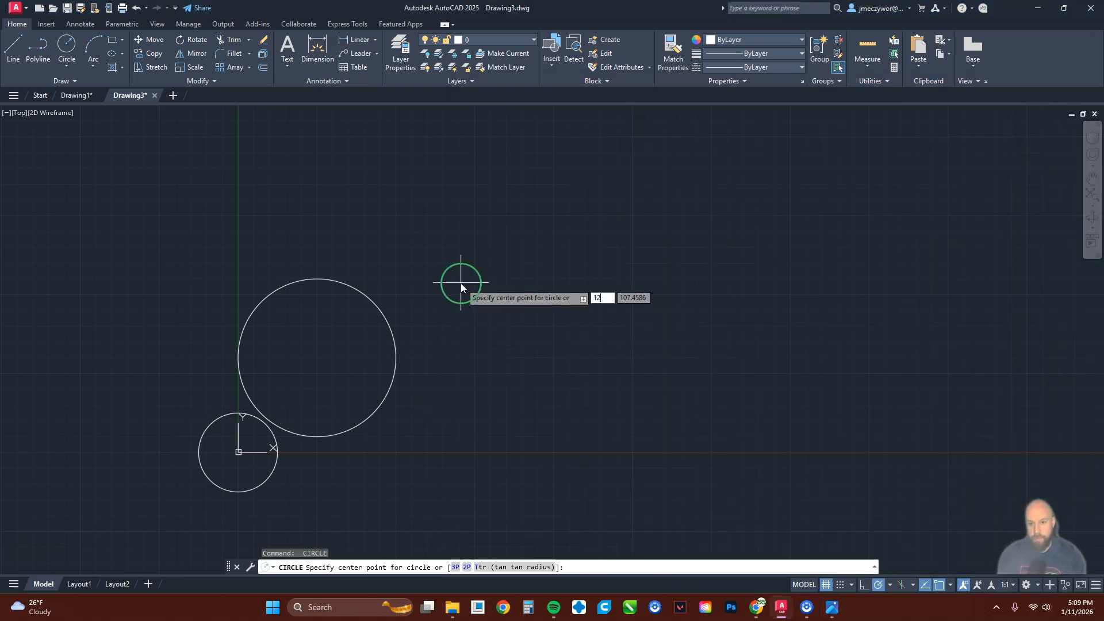
key("Tab")
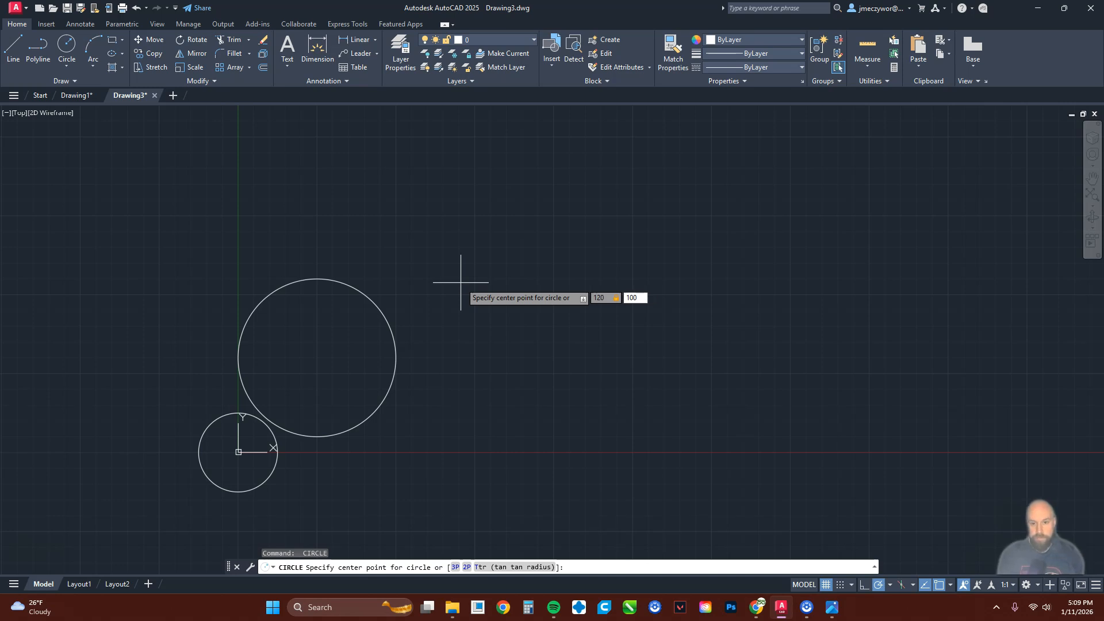
key("Return")
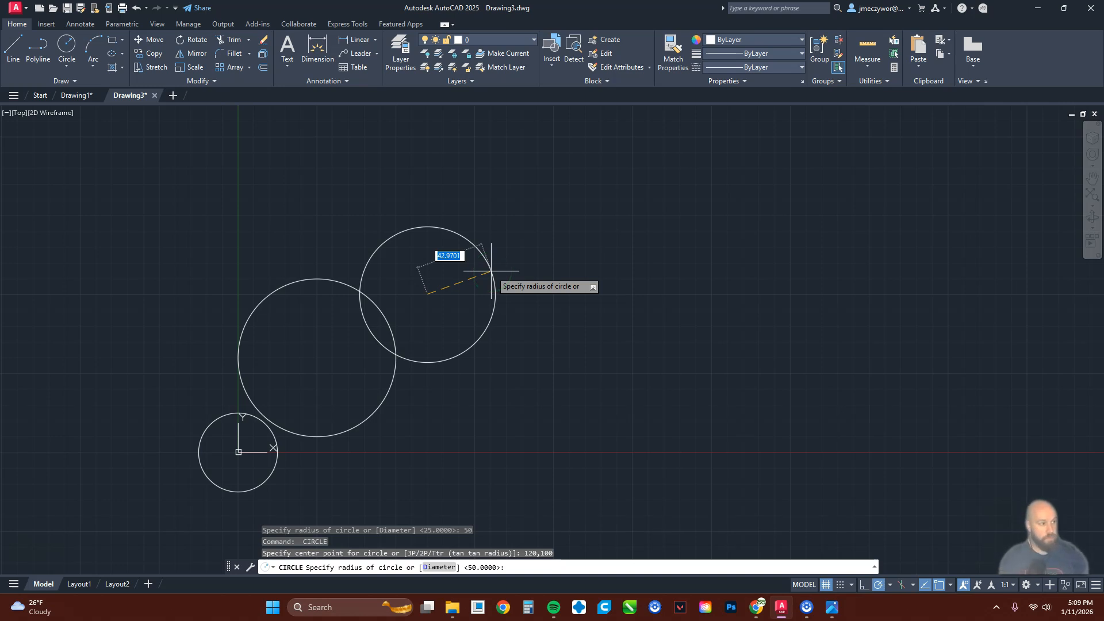
key("Return")
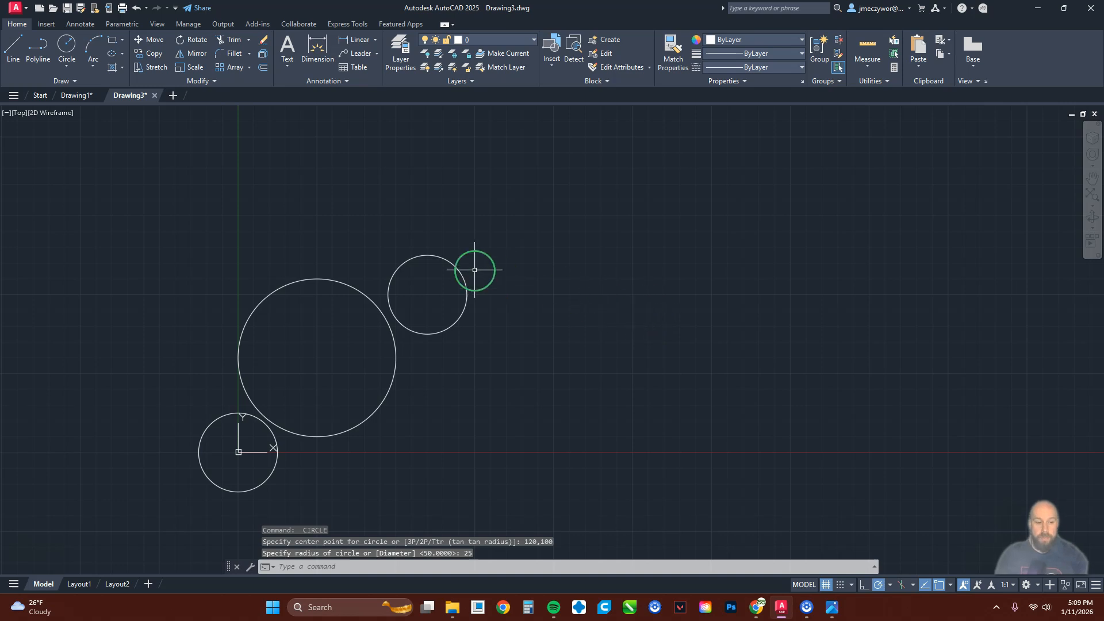
- Switch to ROCKER ARM.png to examine the arm's outline and fillet radii, and move its window back to the other monitor
left_click(832, 607)
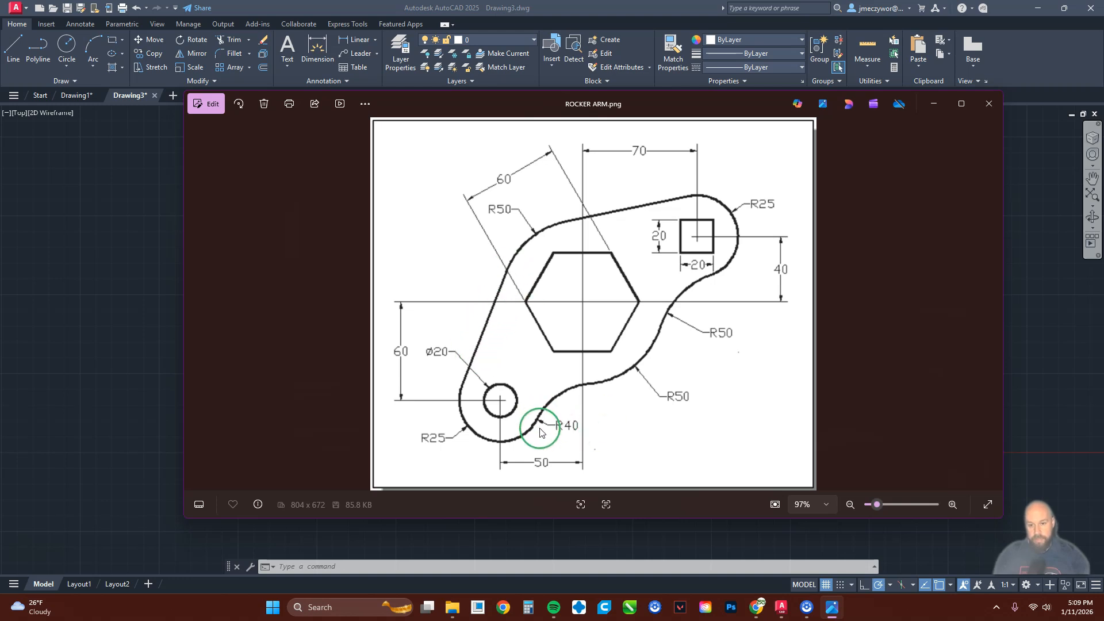
left_click_drag(610, 101, 1103, 198)
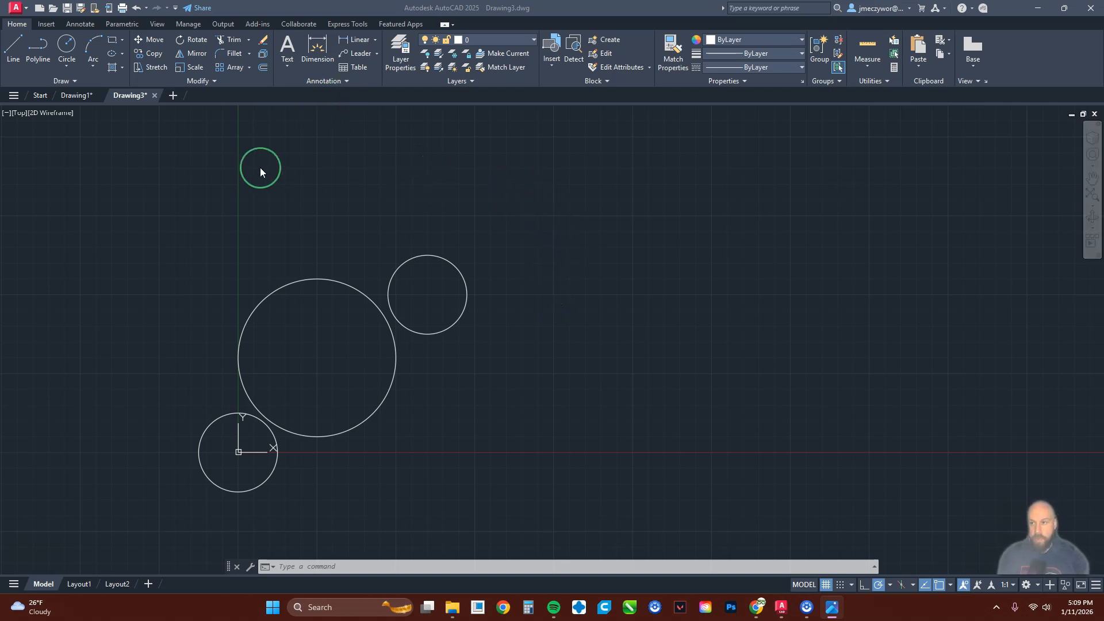
- Display the classic menu bar above the ribbon
left_click(175, 10)
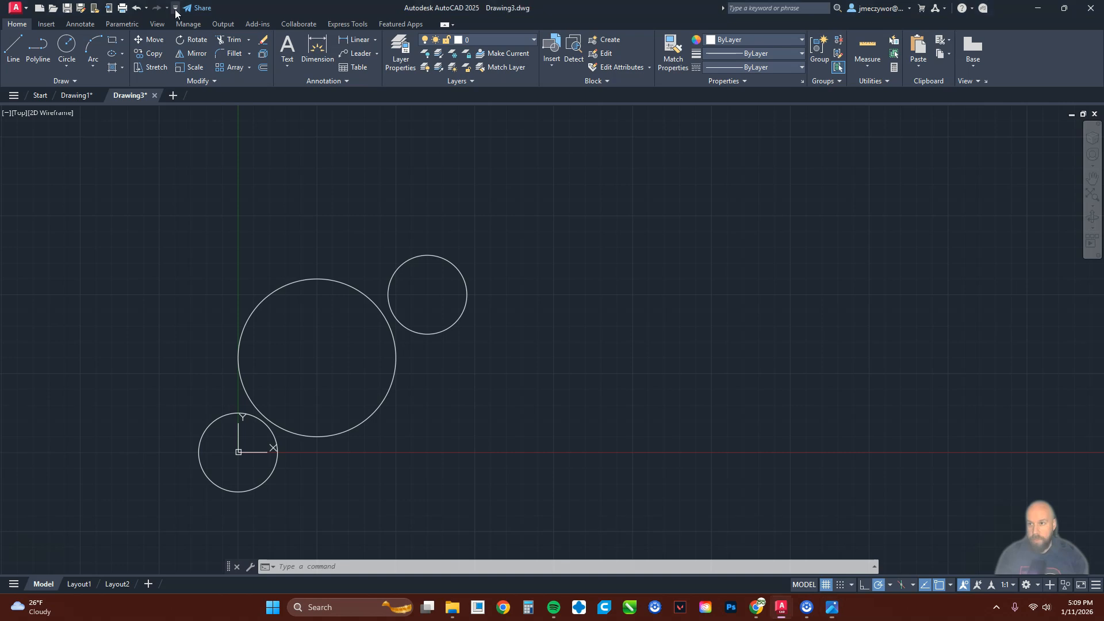
left_click(175, 9)
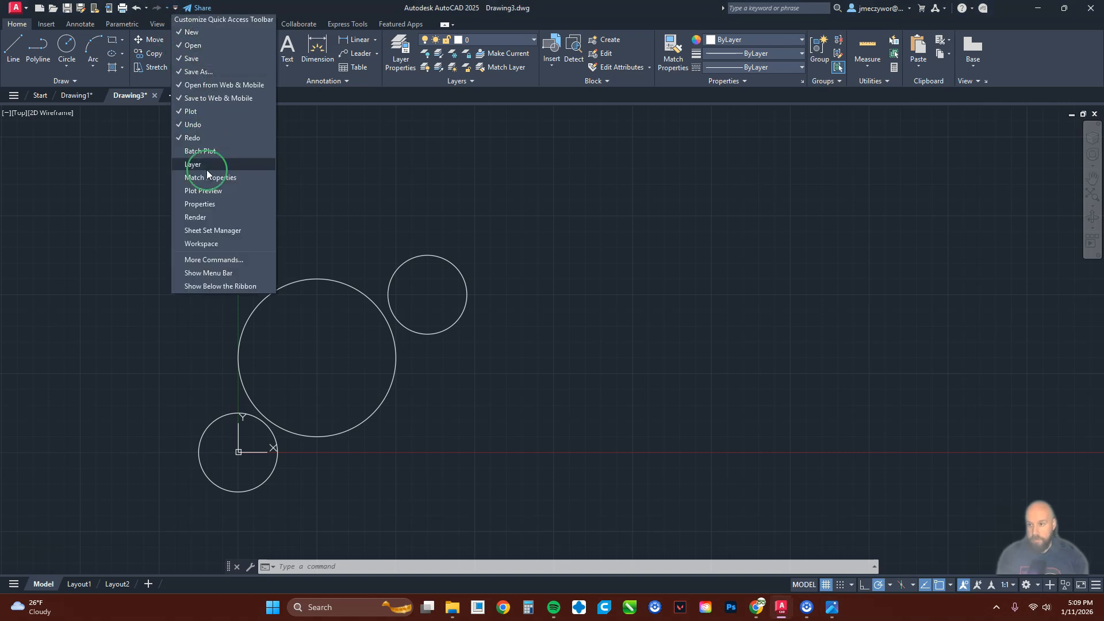
left_click(229, 275)
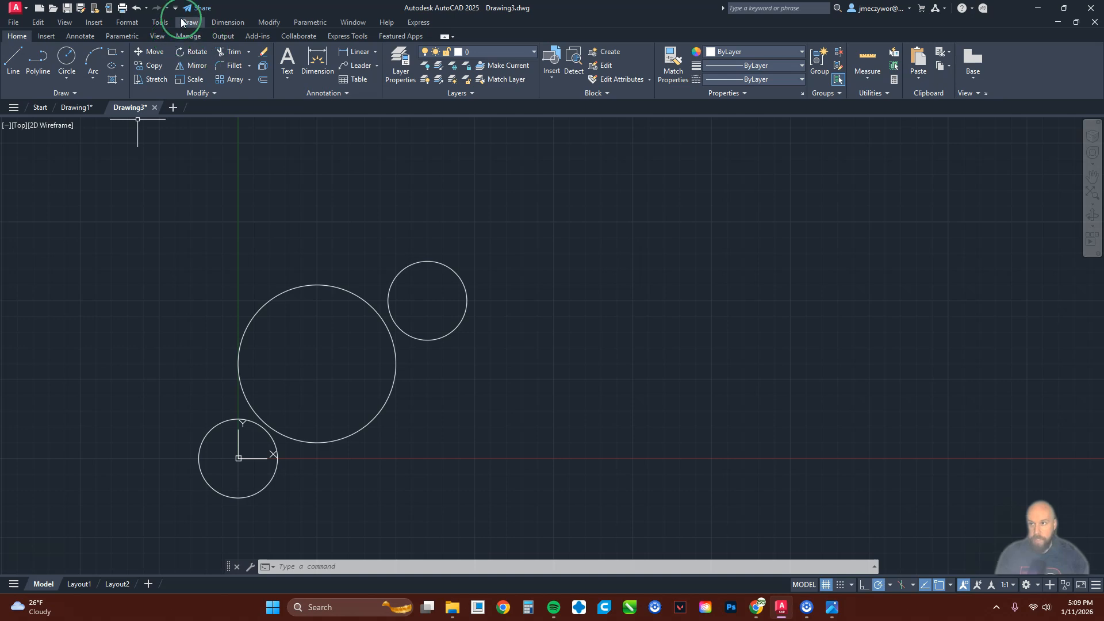
- Show the AutoCAD Object Snap toolbar and float it in the drawing area just above the circles
left_click(163, 22)
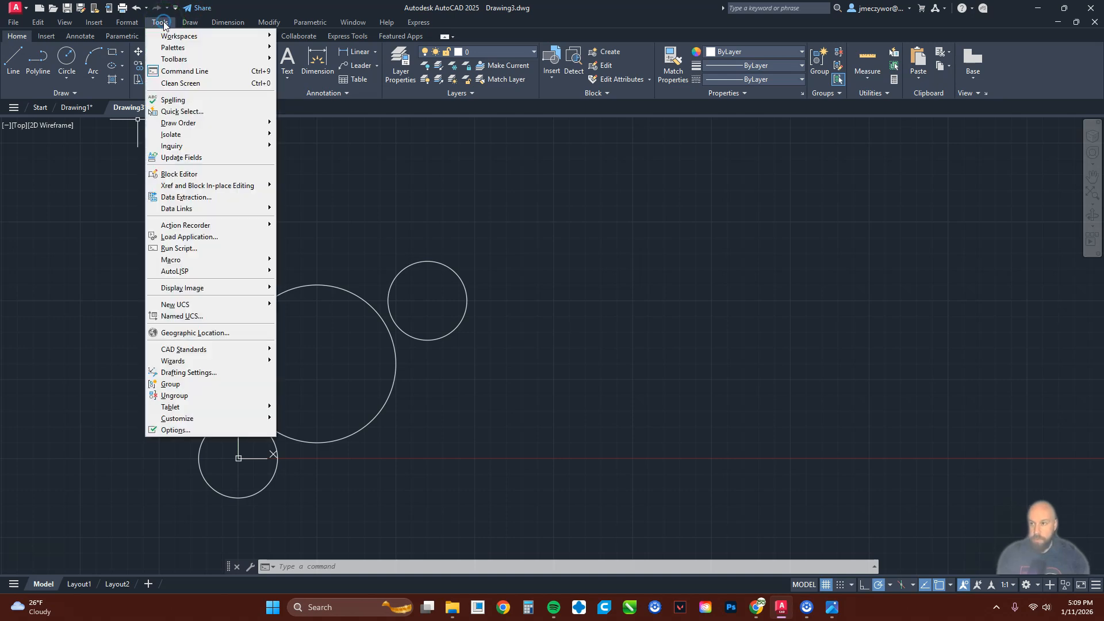
mouse_move(189, 59)
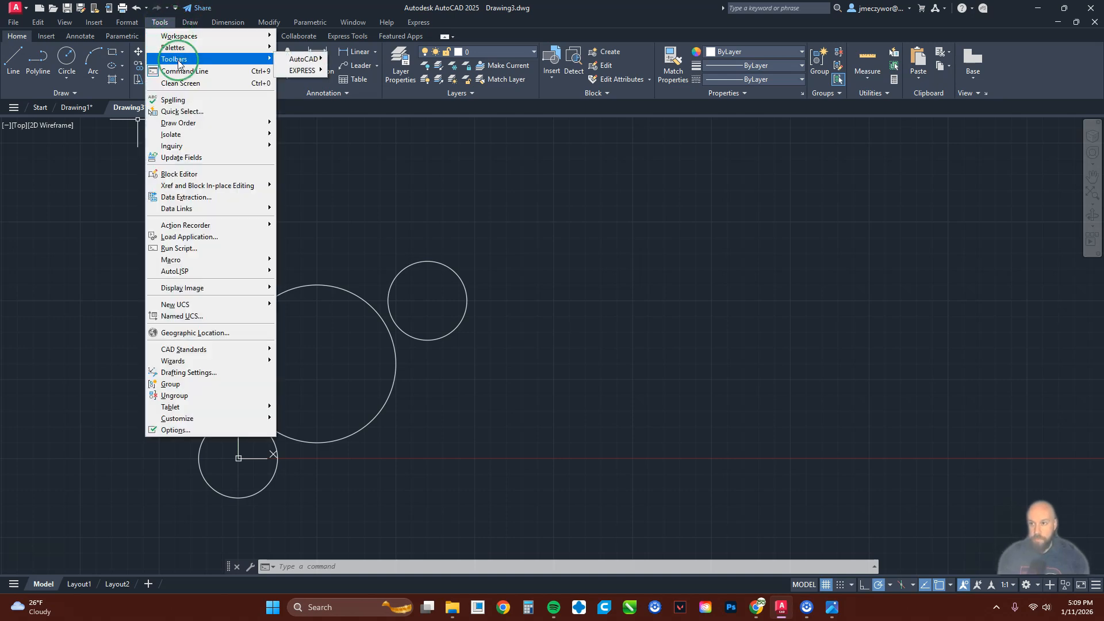
mouse_move(293, 60)
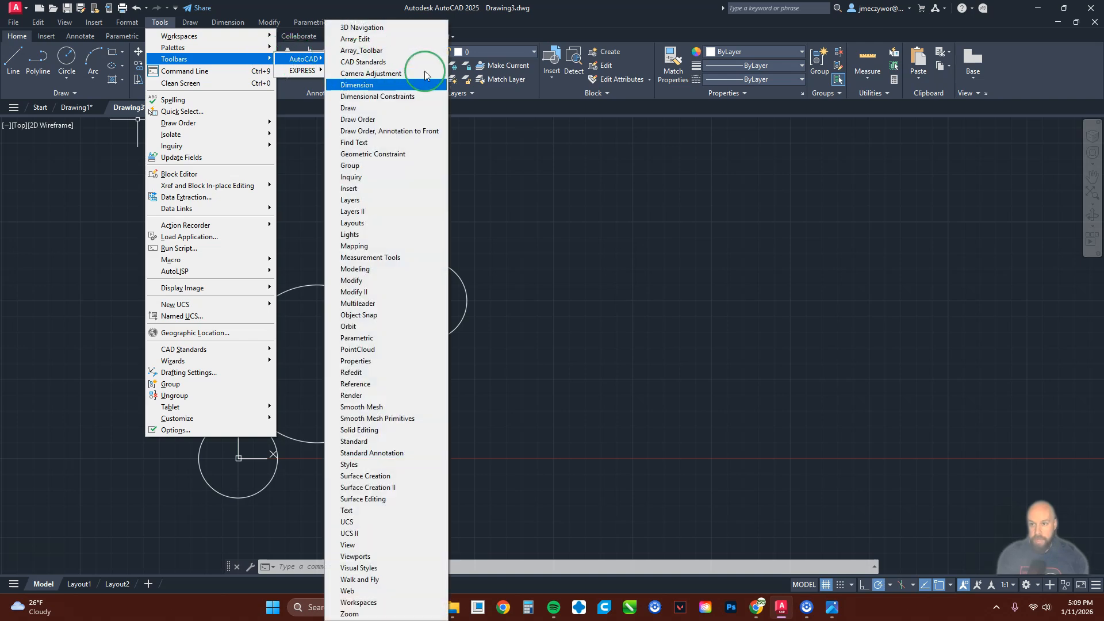
left_click(411, 316)
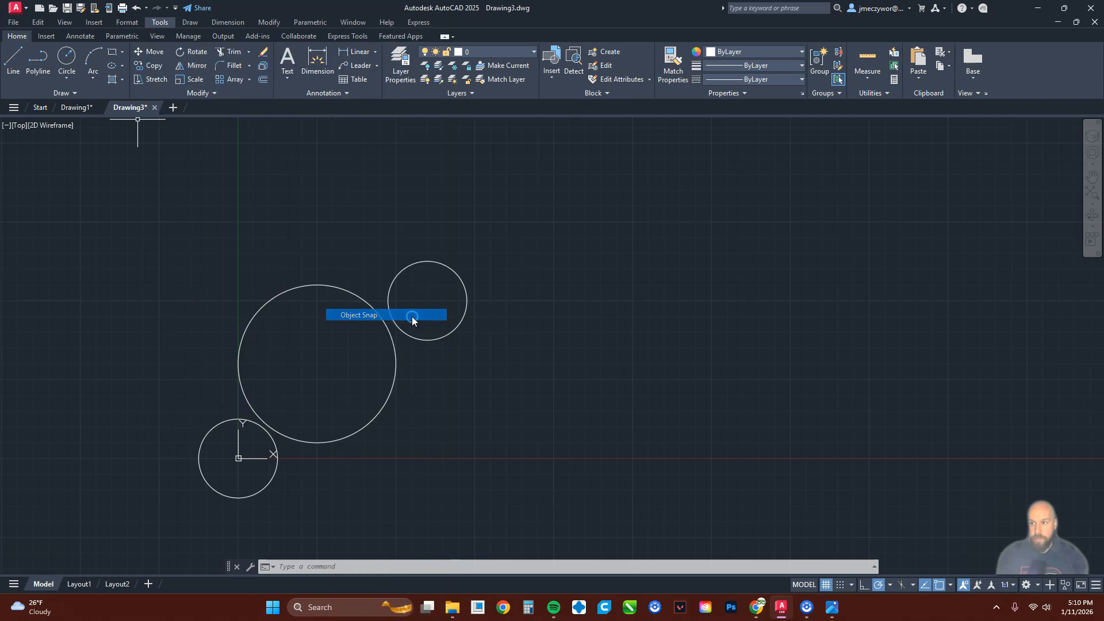
double_click(412, 316)
left_click_drag(1, 127, 219, 177)
left_click_drag(95, 174, 135, 149)
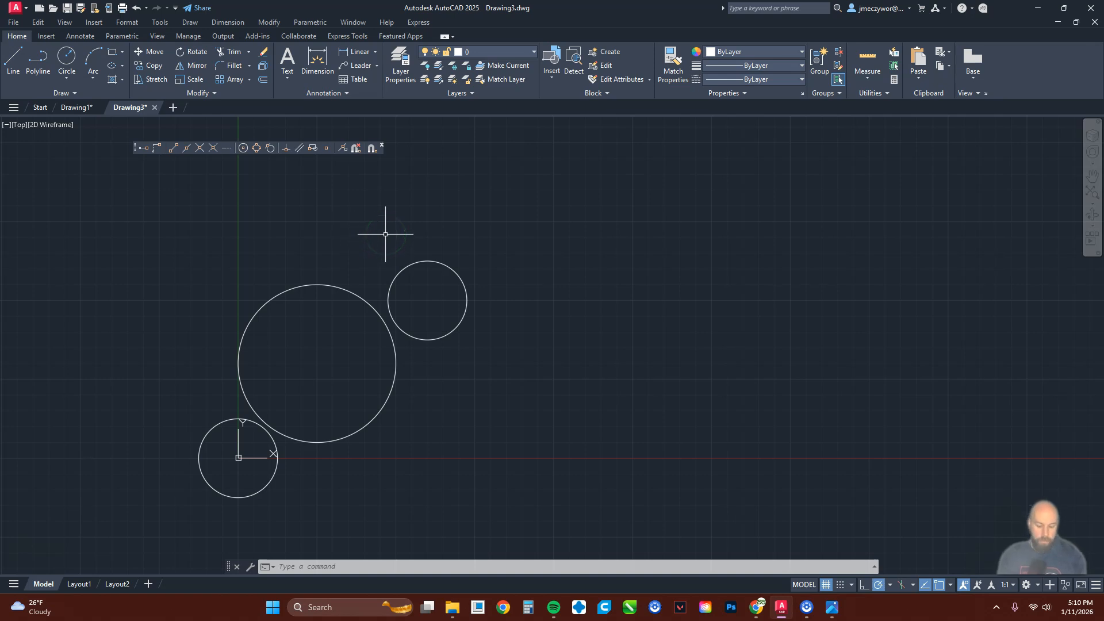
- Draw a line tangent to the top of the upper-right circle and the top of the large middle circle
type("L")
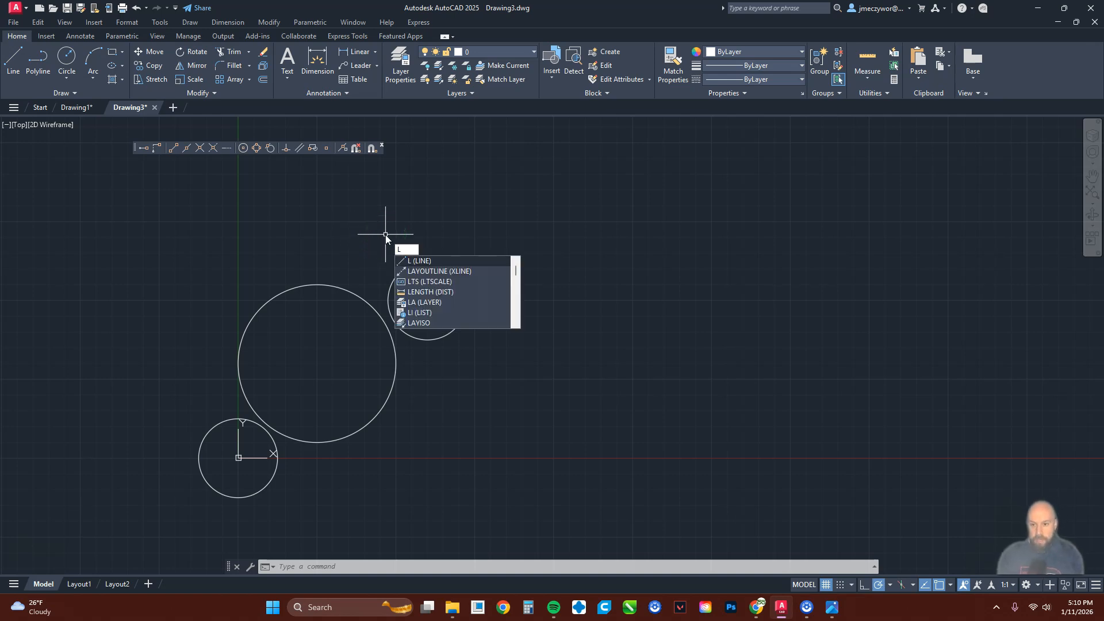
key("Return")
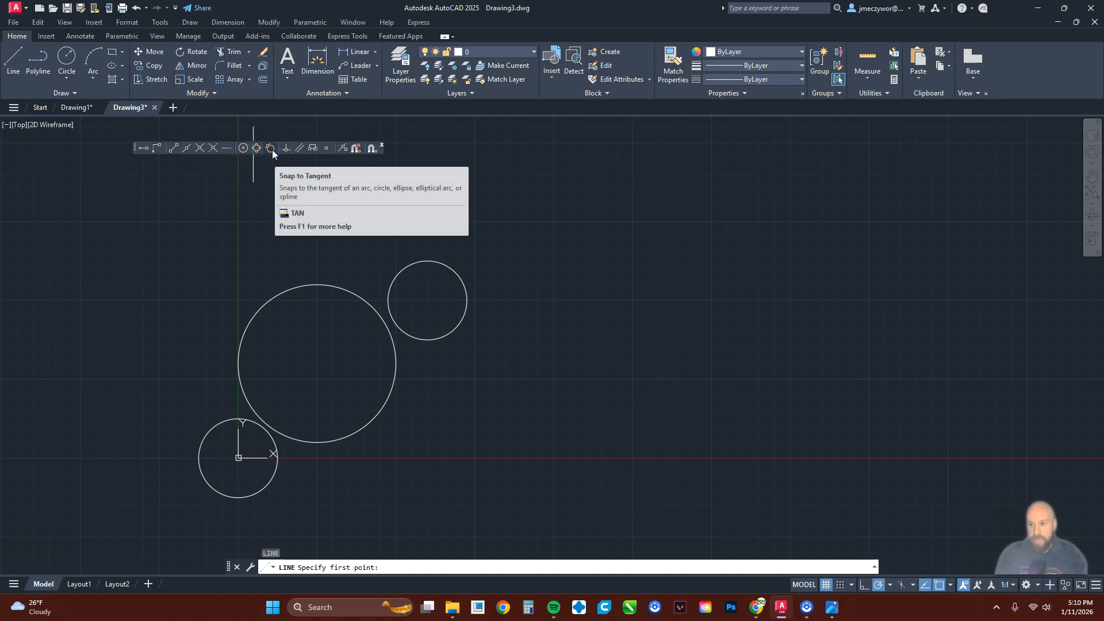
left_click(271, 150)
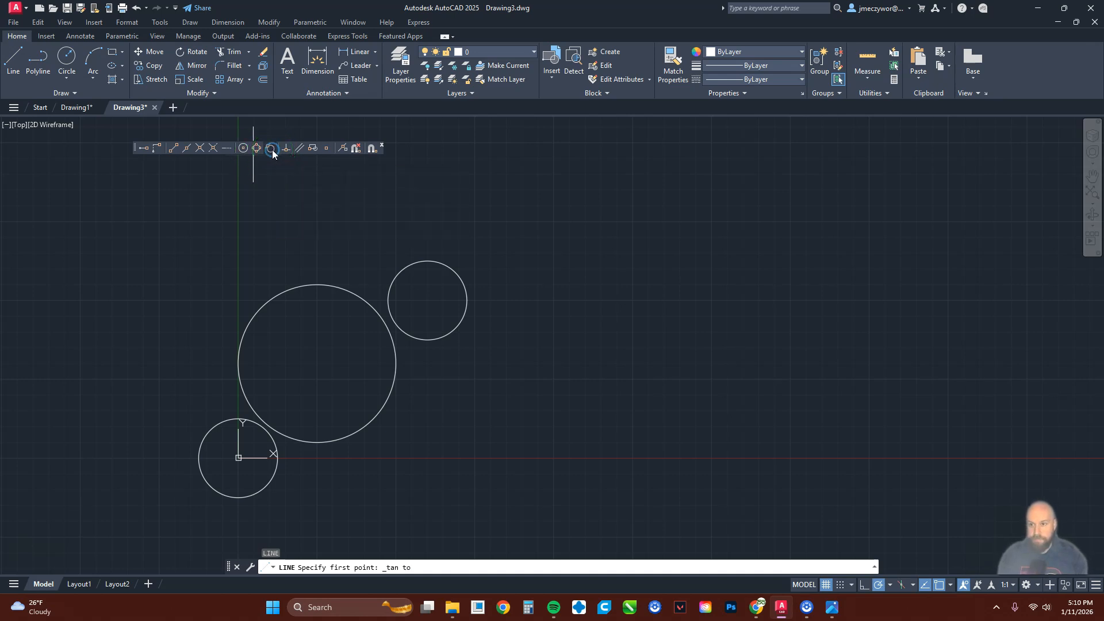
left_click(417, 263)
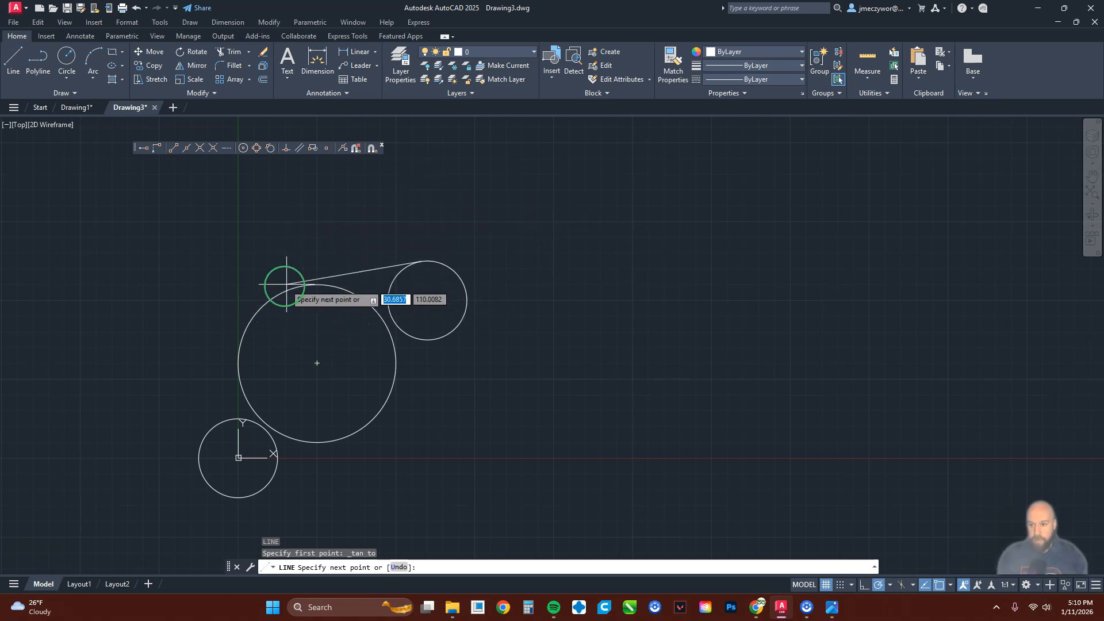
left_click(270, 149)
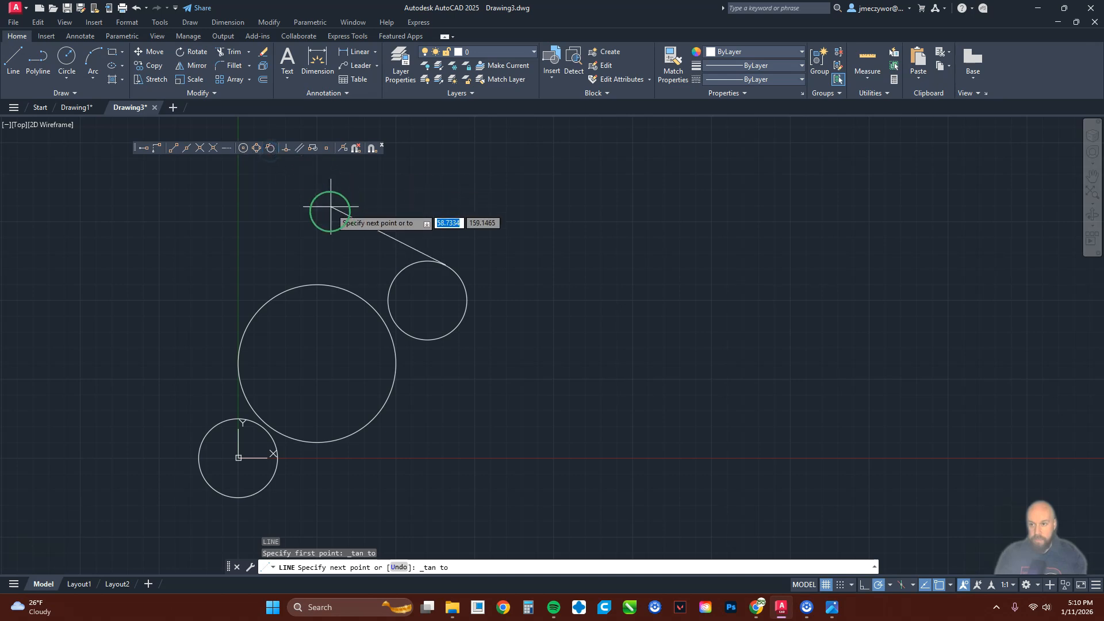
left_click(294, 284)
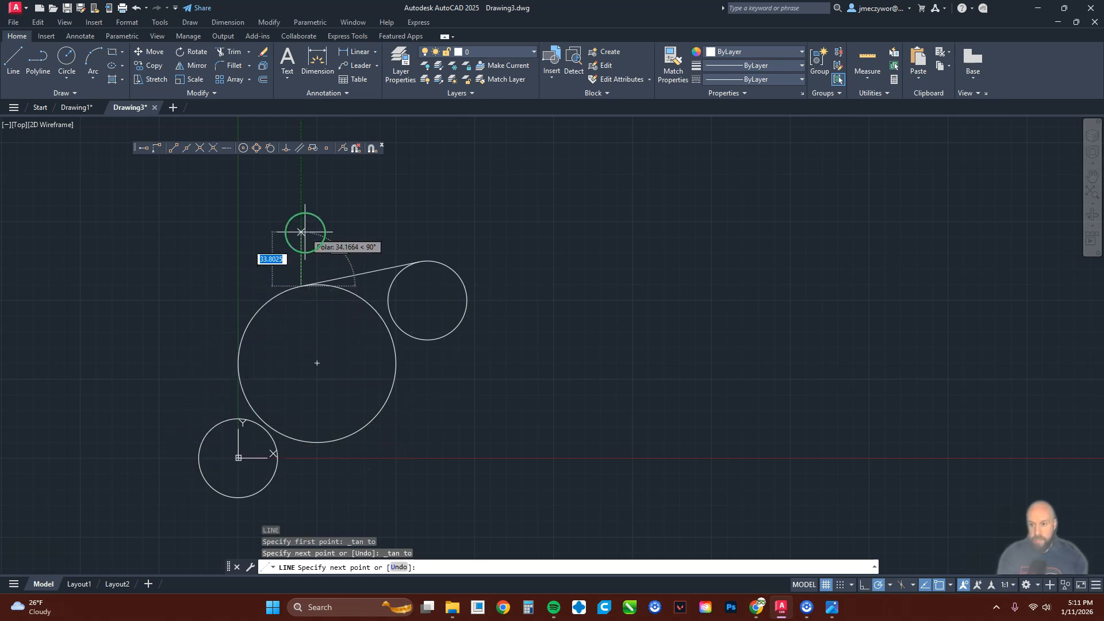
key("Return")
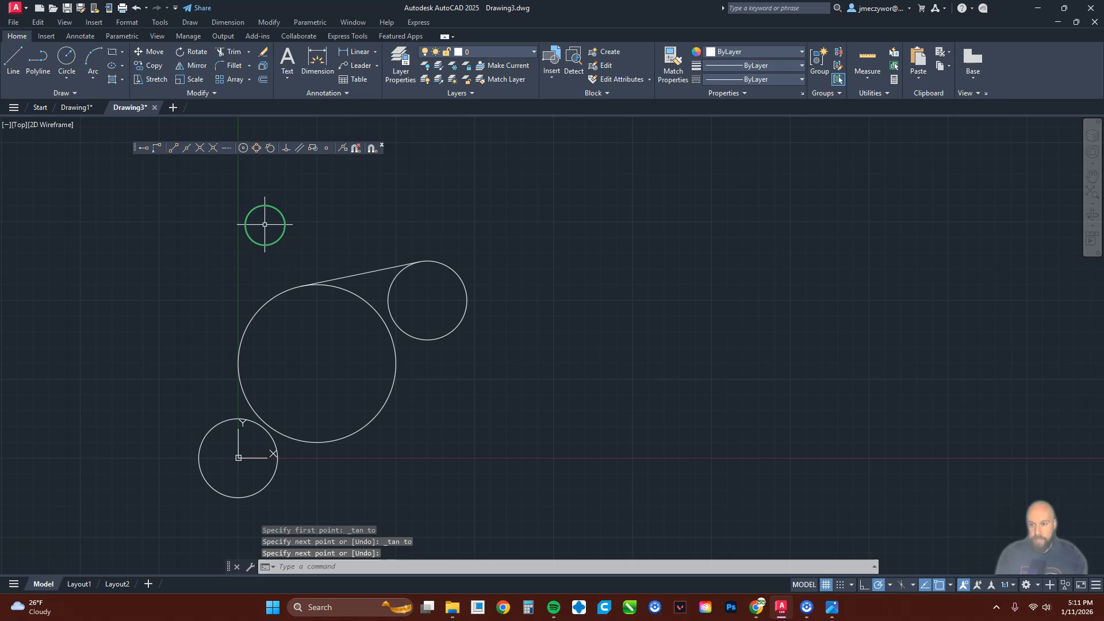
- Draw a line tangent to the left side of the large middle circle and the left side of the circle at the origin
key("Return")
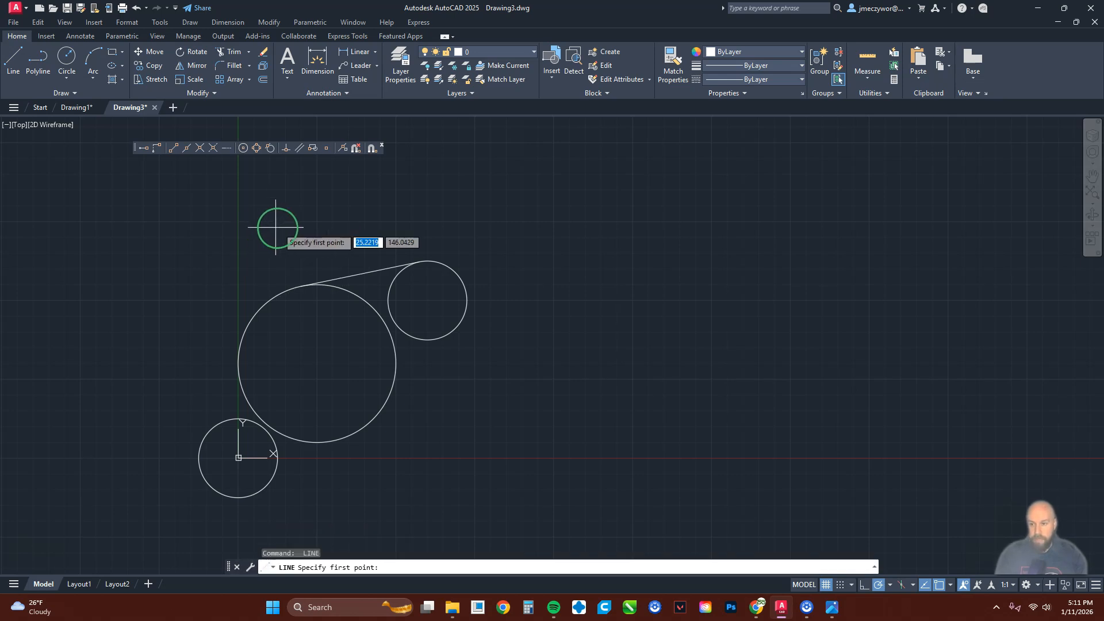
left_click(270, 149)
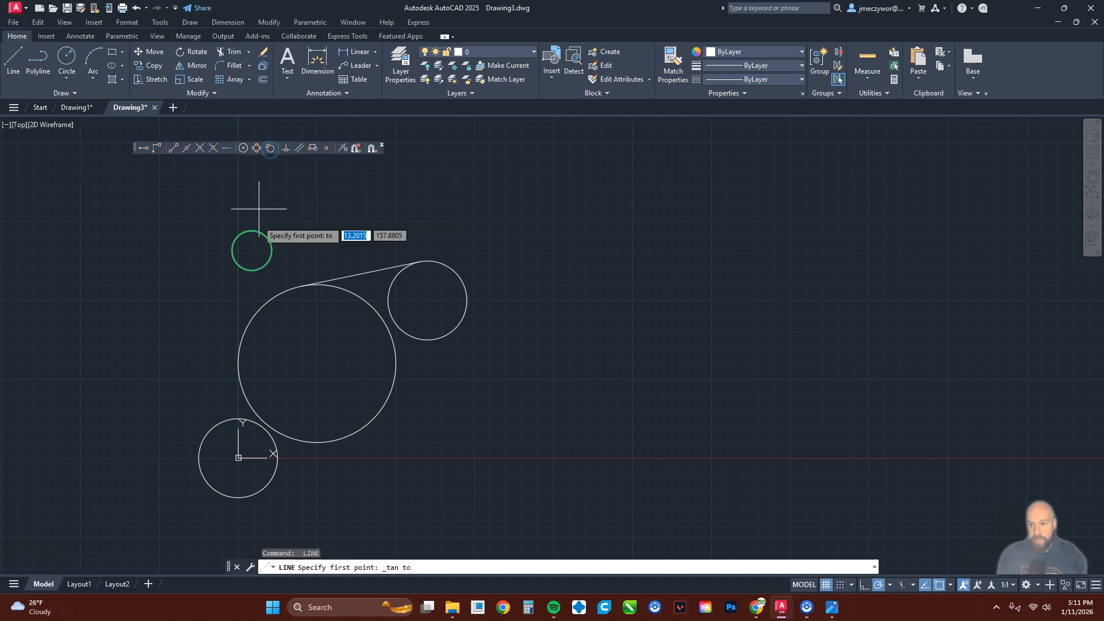
left_click(236, 349)
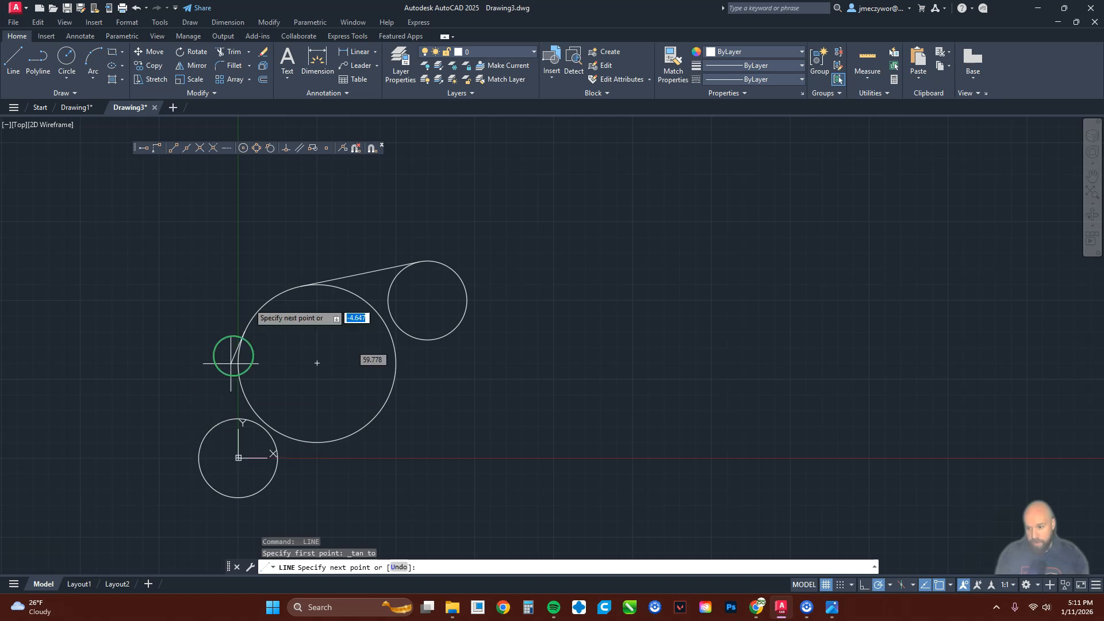
left_click(270, 148)
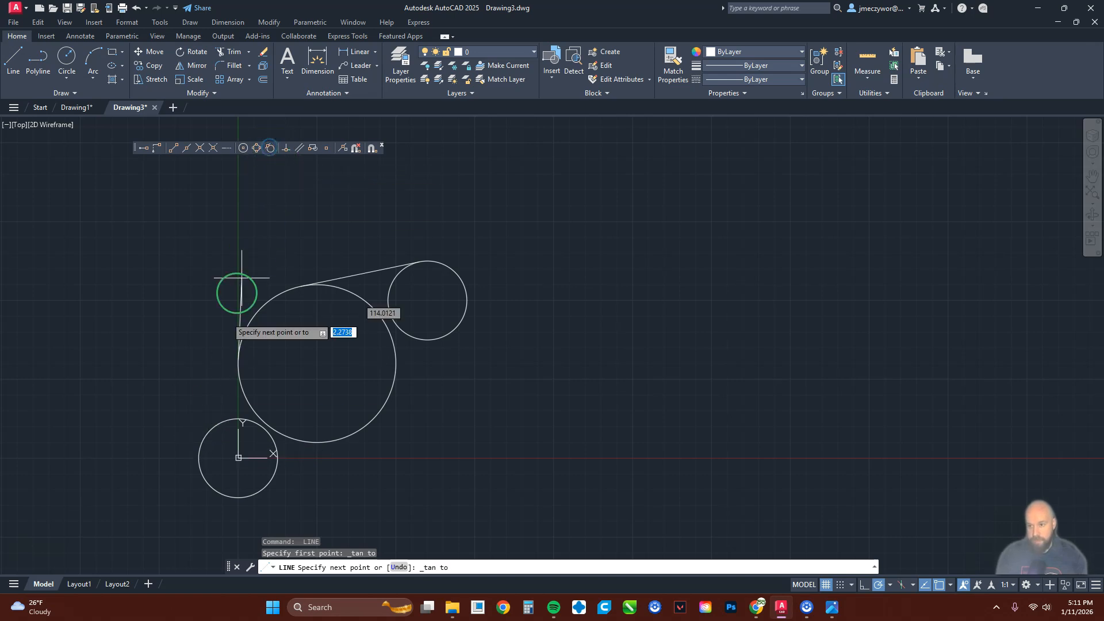
left_click(200, 440)
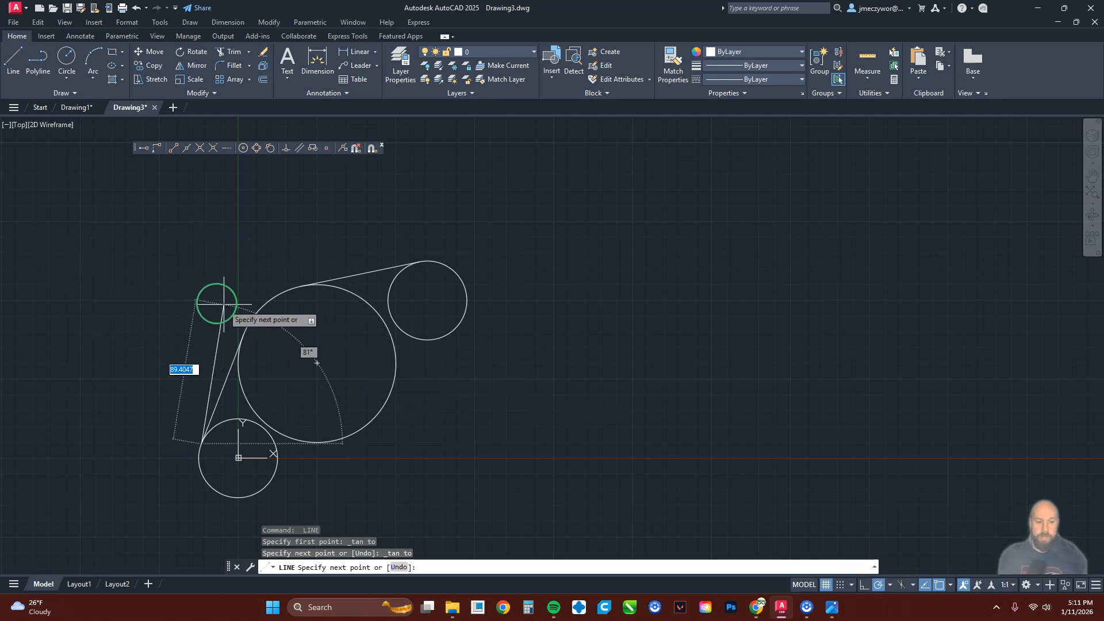
key("Return")
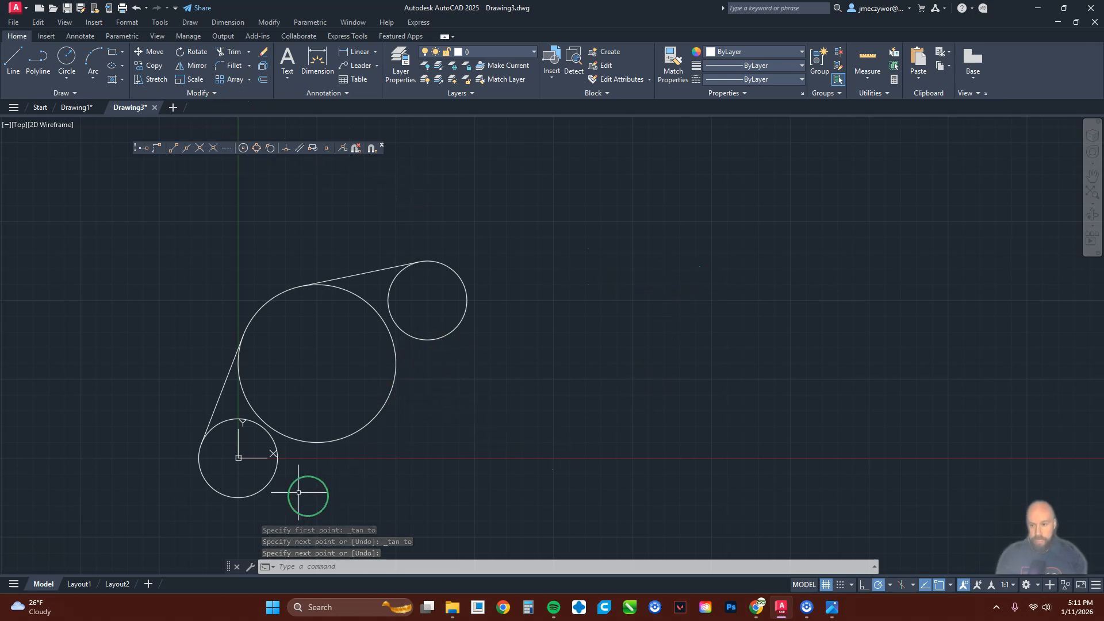
- Draw a Tan, Tan, Radius circle of radius 50 touching the bottom of the upper-right circle and the lower right of the large middle circle
left_click(67, 78)
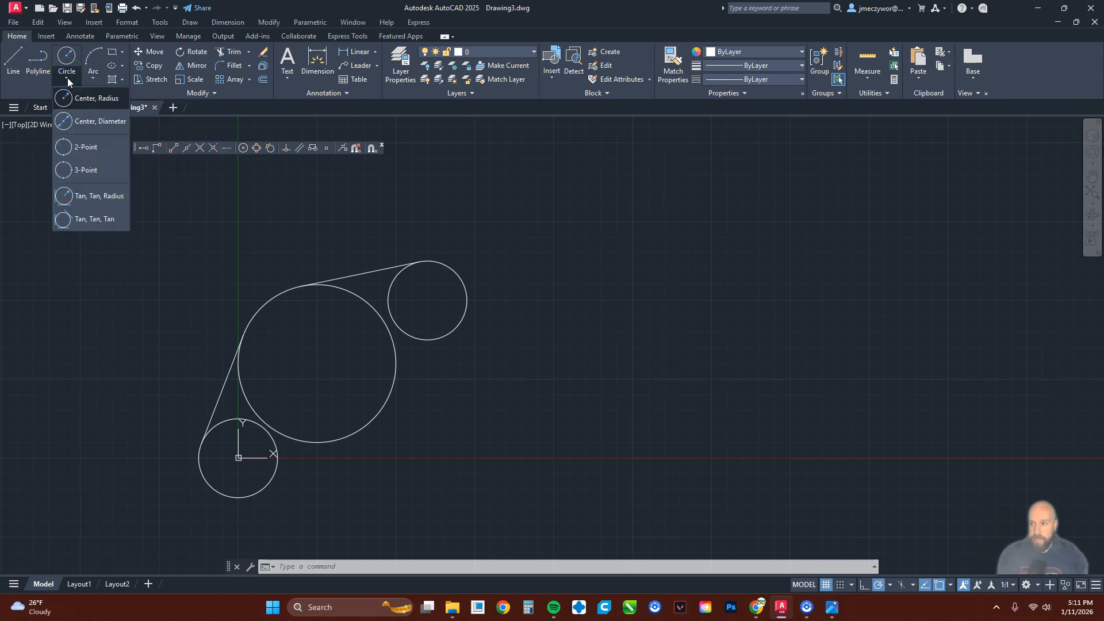
left_click(96, 197)
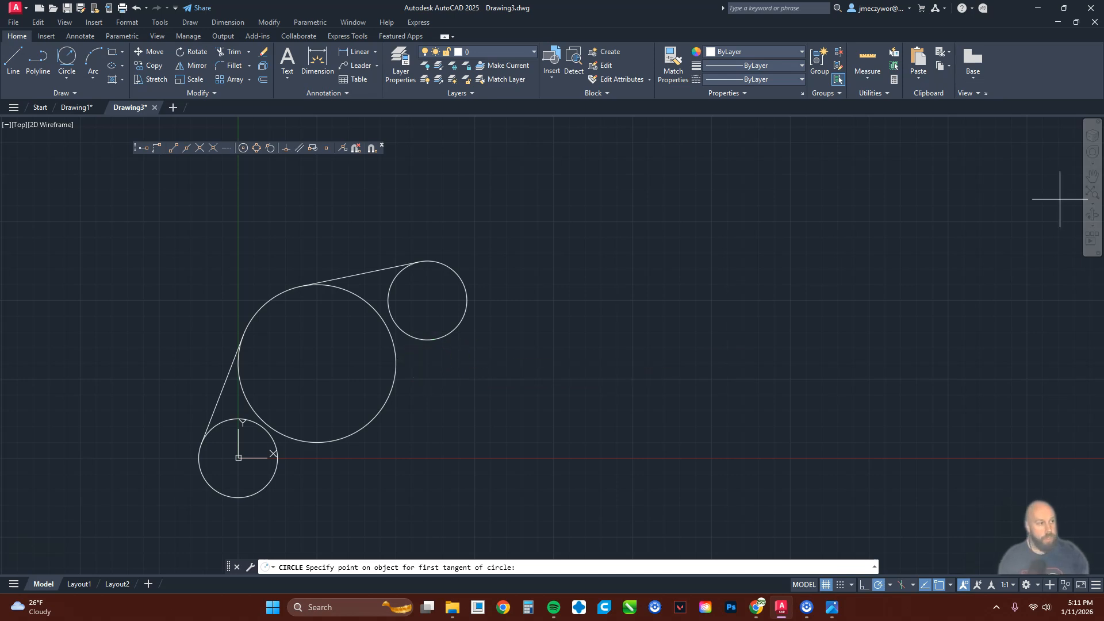
left_click(832, 607)
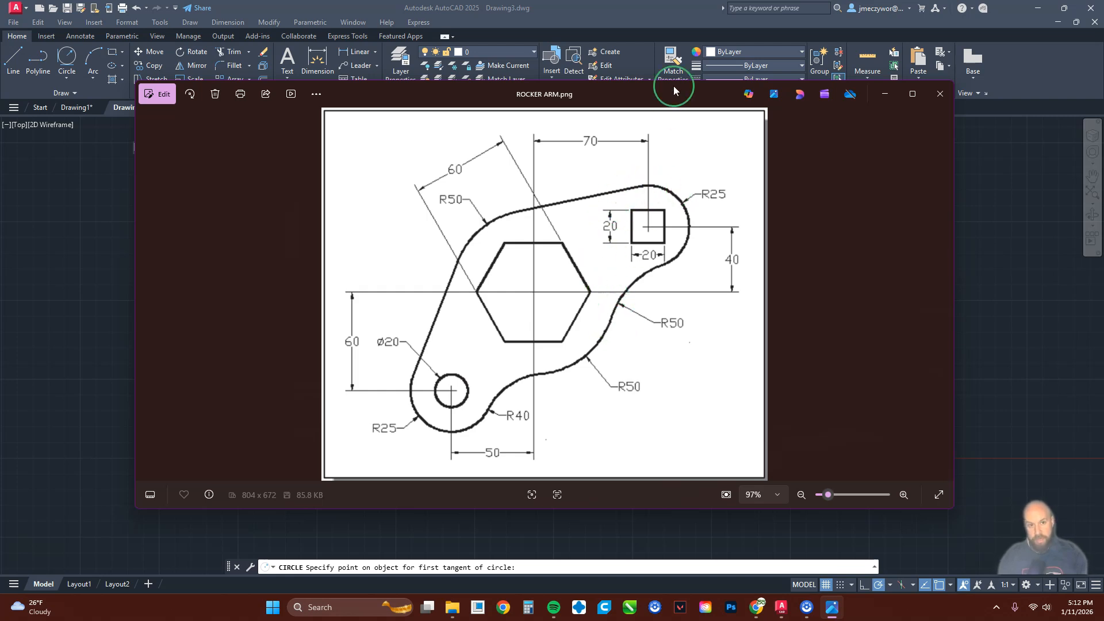
left_click_drag(626, 104, 1103, 135)
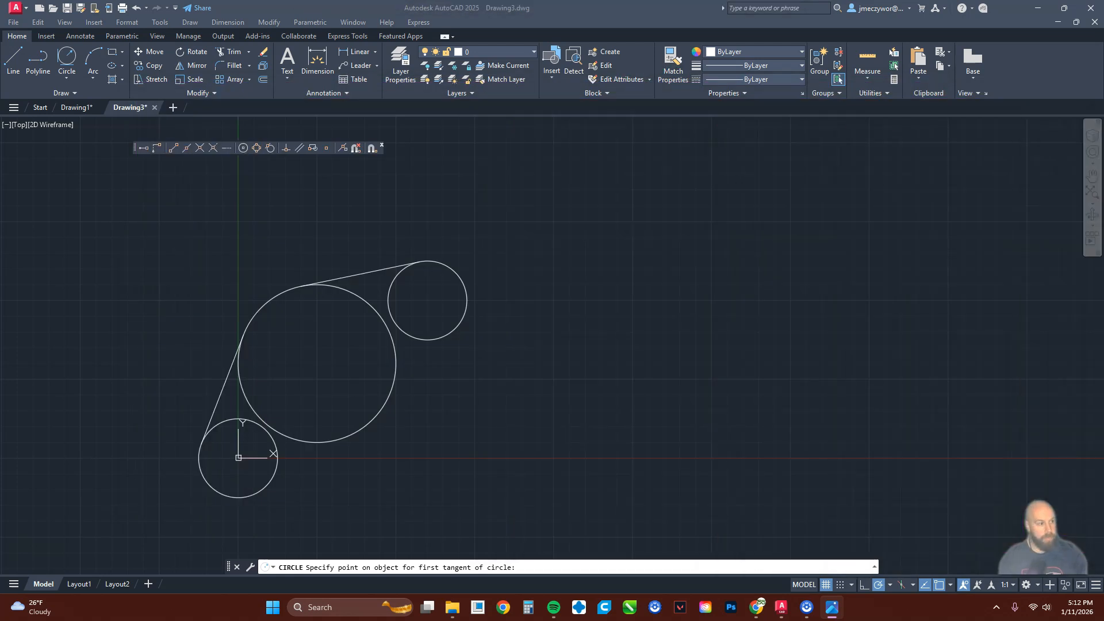
left_click(641, 11)
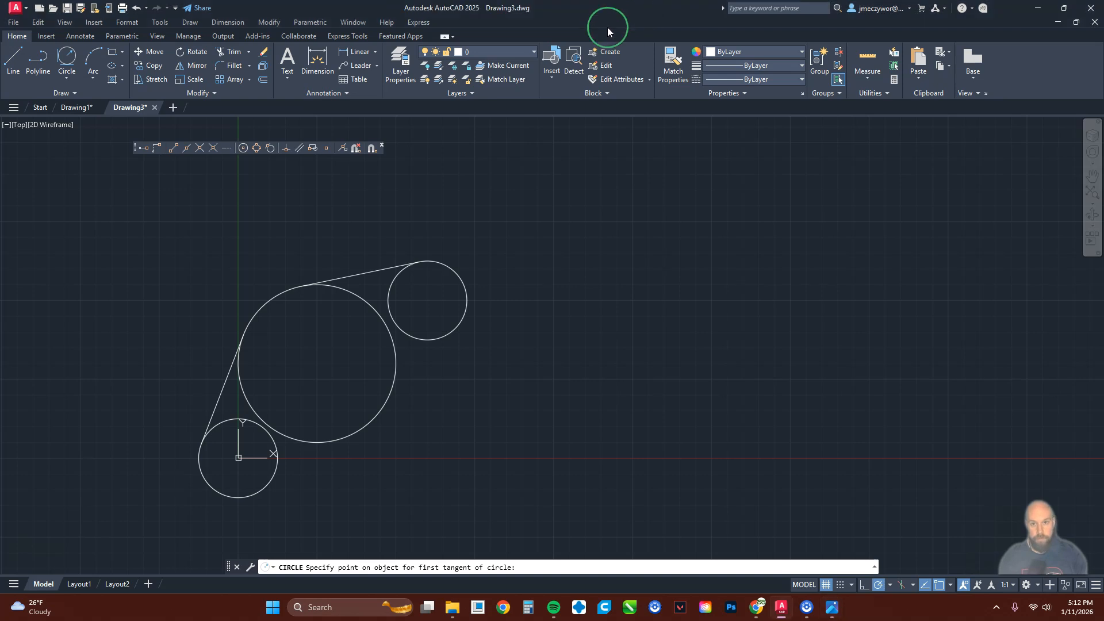
left_click(436, 339)
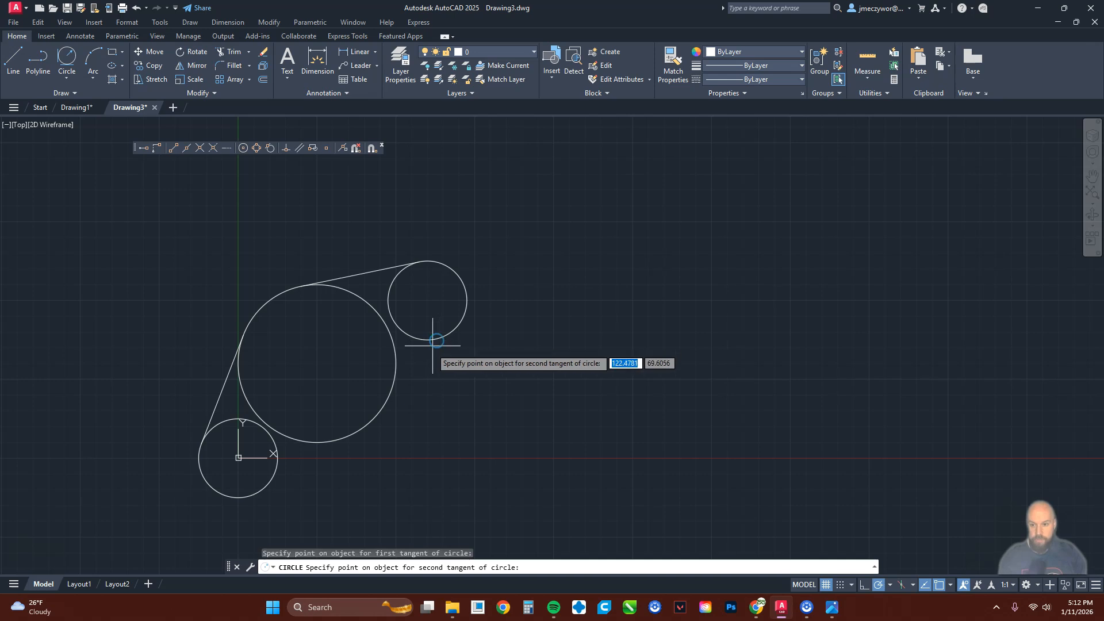
left_click(394, 390)
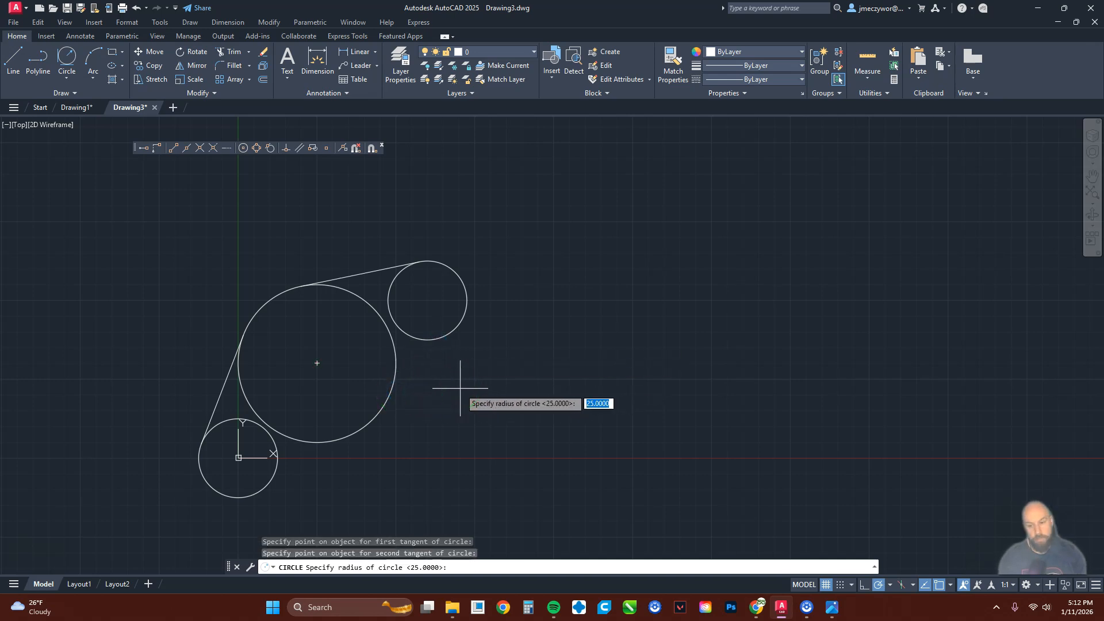
key("Return")
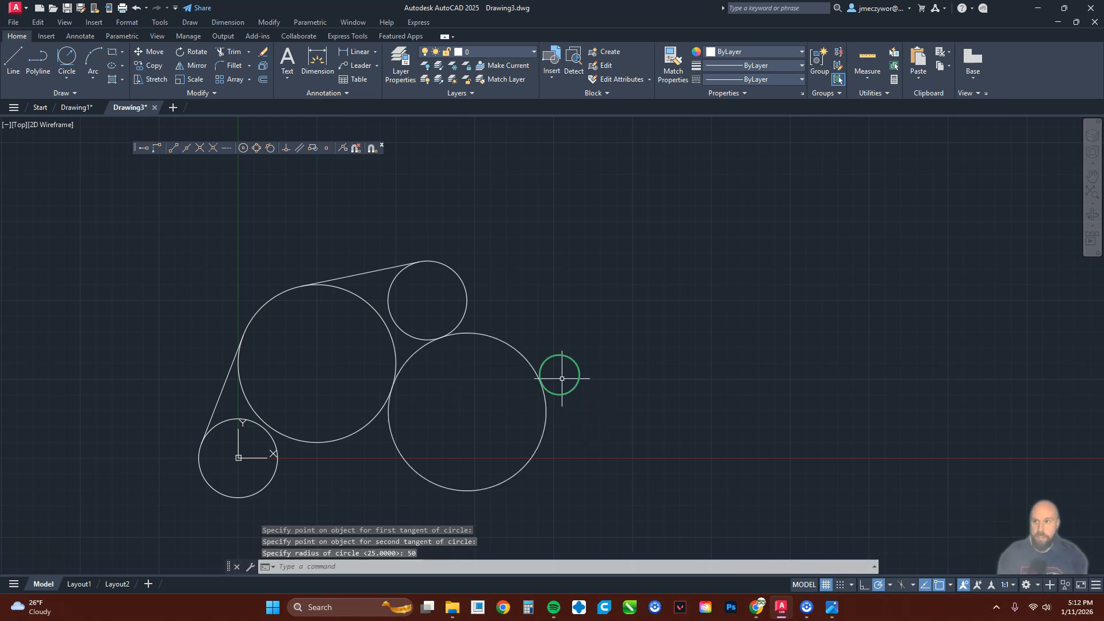
- Draw a Tan, Tan, Radius circle of radius 40 touching the bottom of the large middle circle and the right side of the circle at the origin
left_click(70, 60)
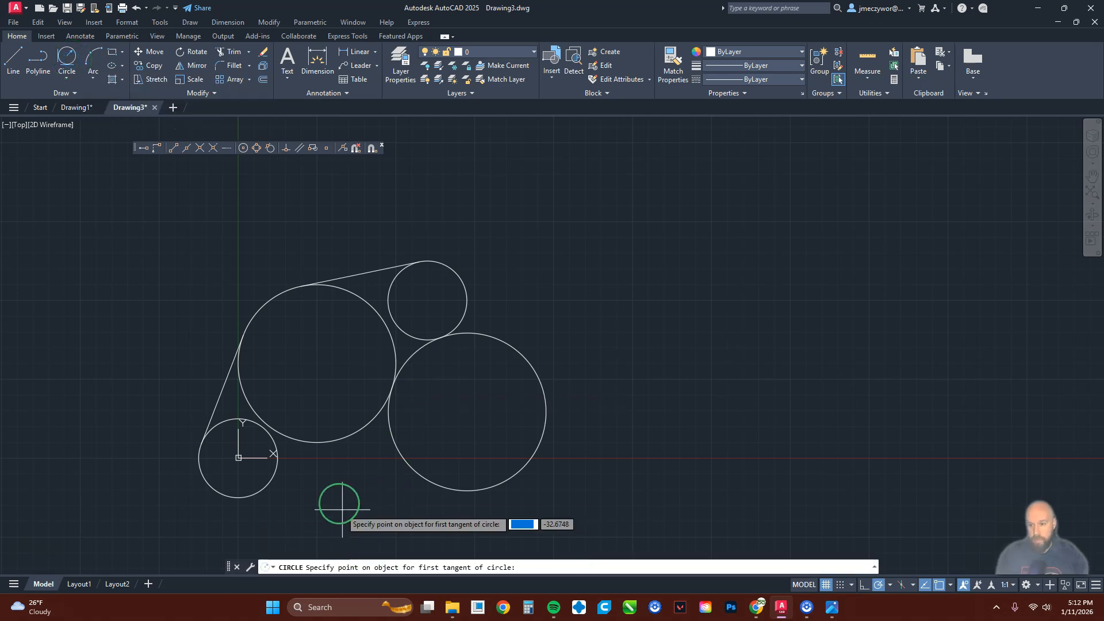
left_click(322, 441)
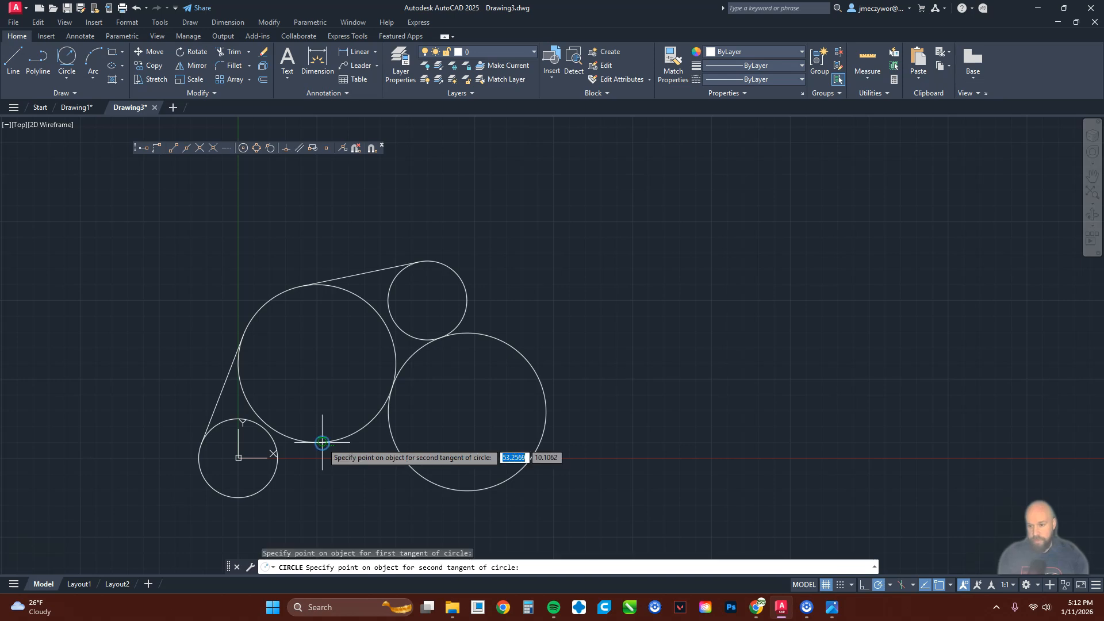
left_click(277, 474)
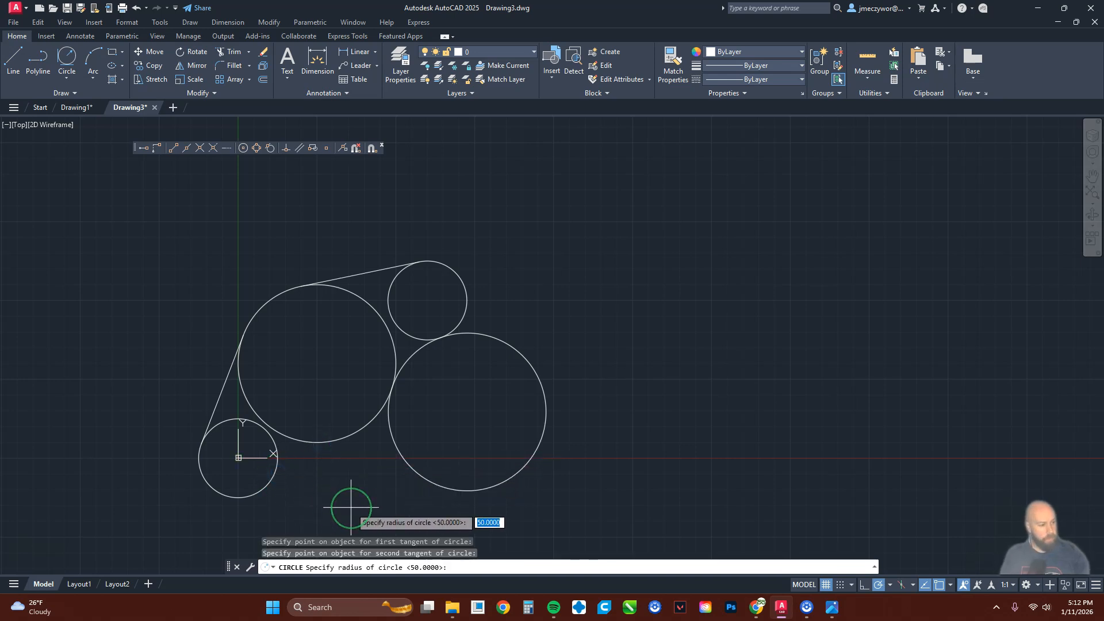
key("Return")
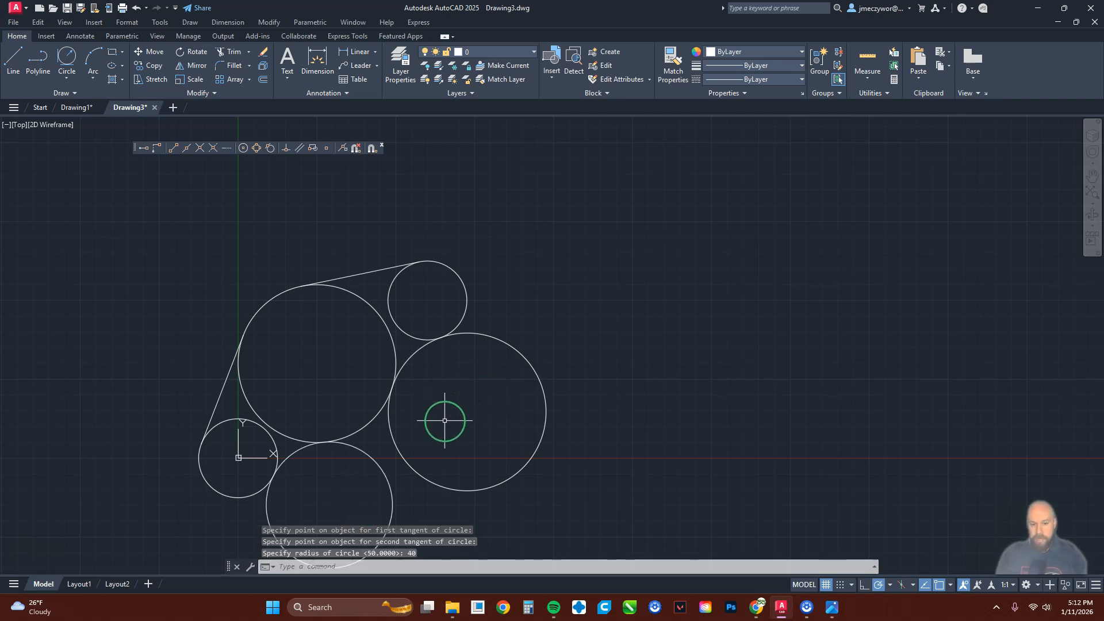
- Trim the outer parts of both tangent circles and the inner arcs of the three main circles, leaving a single closed rocker arm outline
mouse_move(445, 417)
middle_mouse_down()
mouse_move(645, 345)
mouse_move(697, 346)
middle_mouse_up()
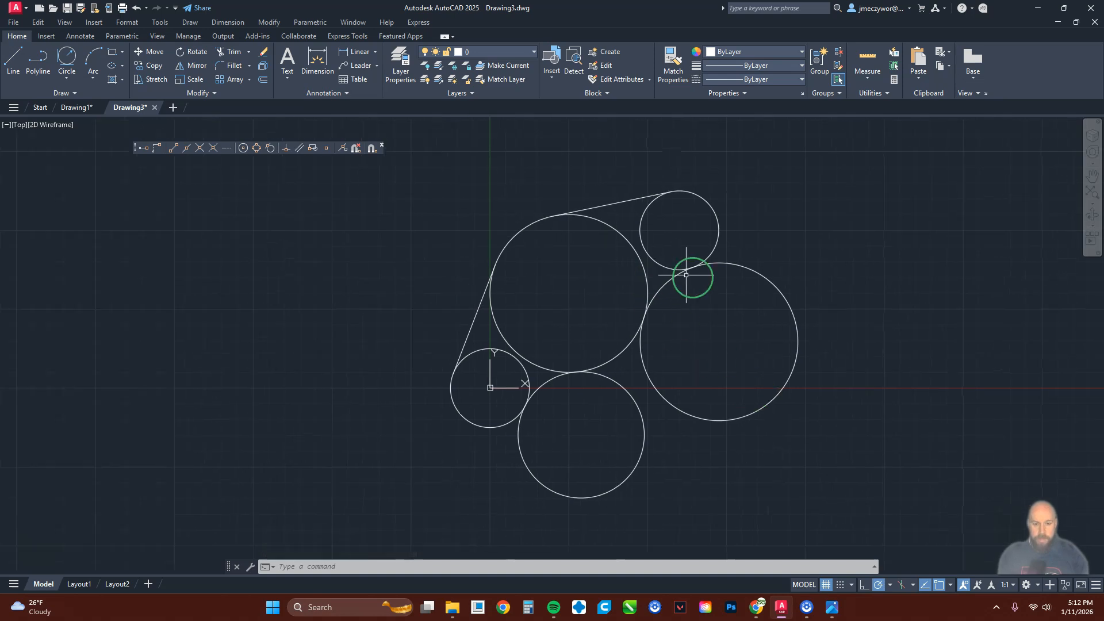
type("R")
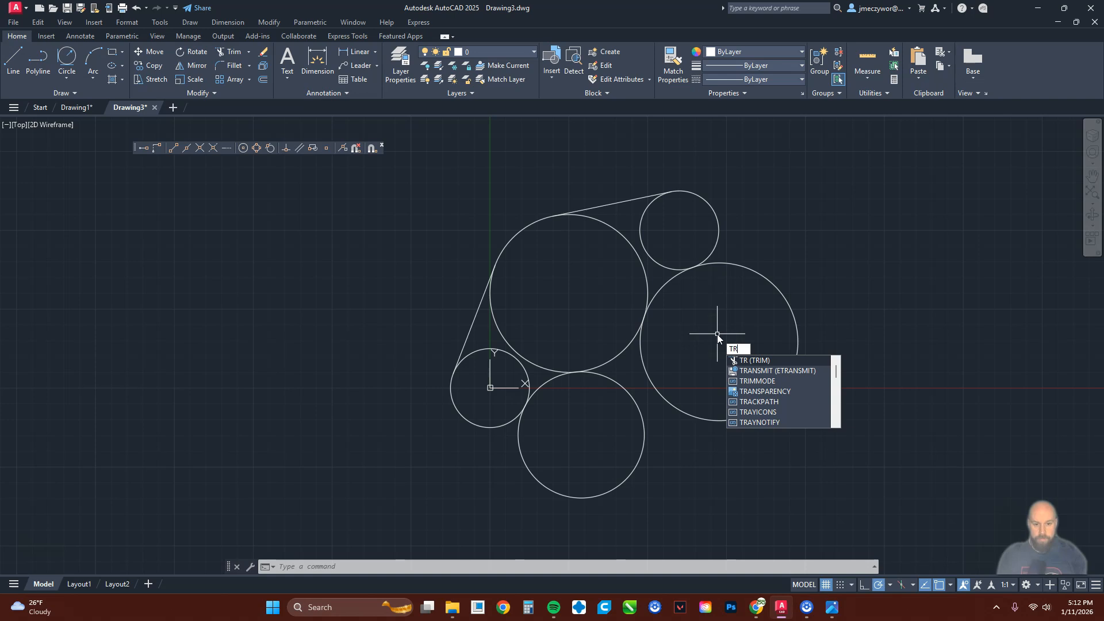
key("Return")
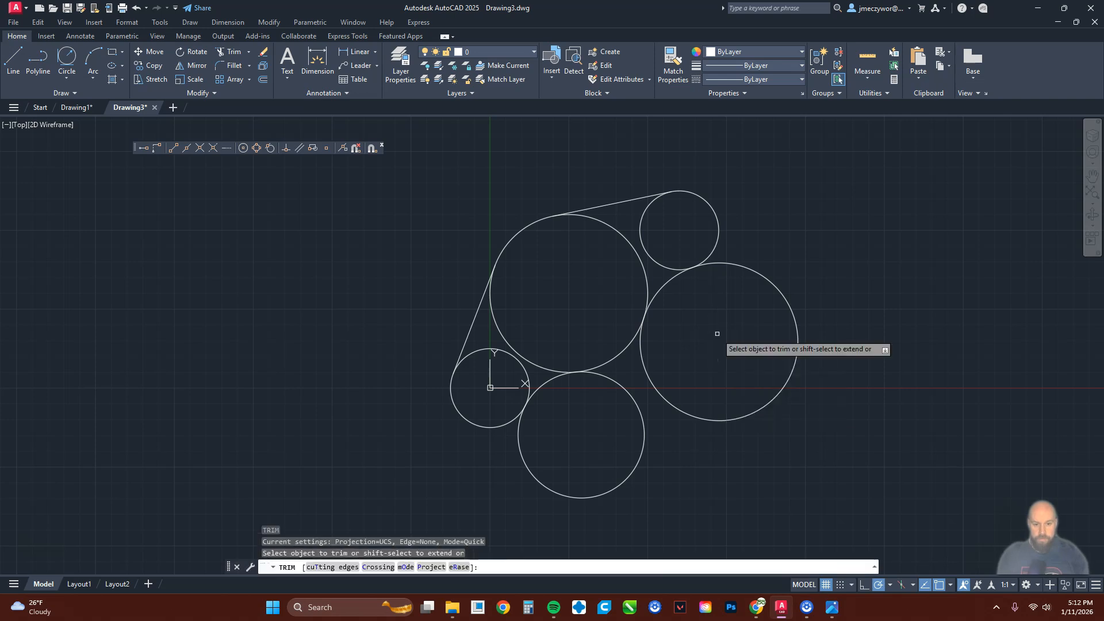
left_click(792, 367)
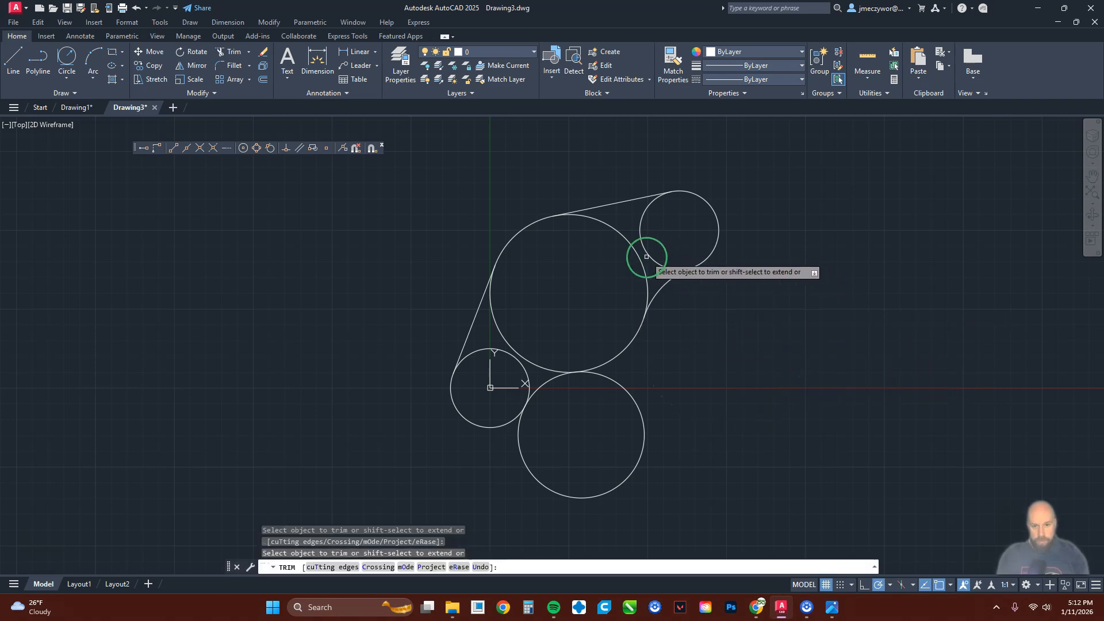
left_click(643, 247)
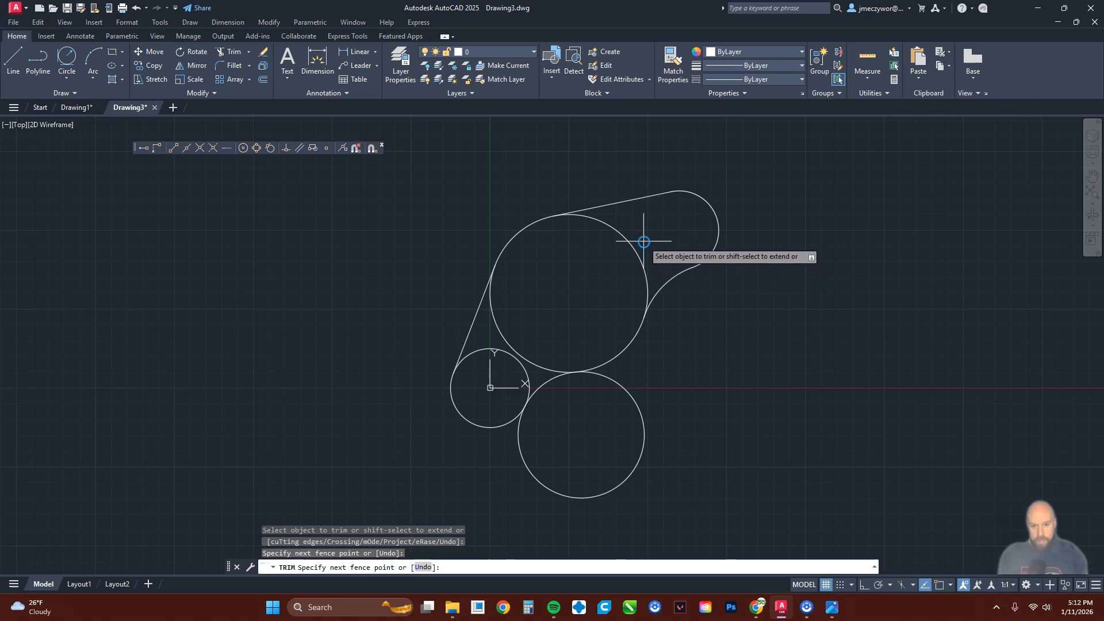
left_click_drag(642, 245, 620, 268)
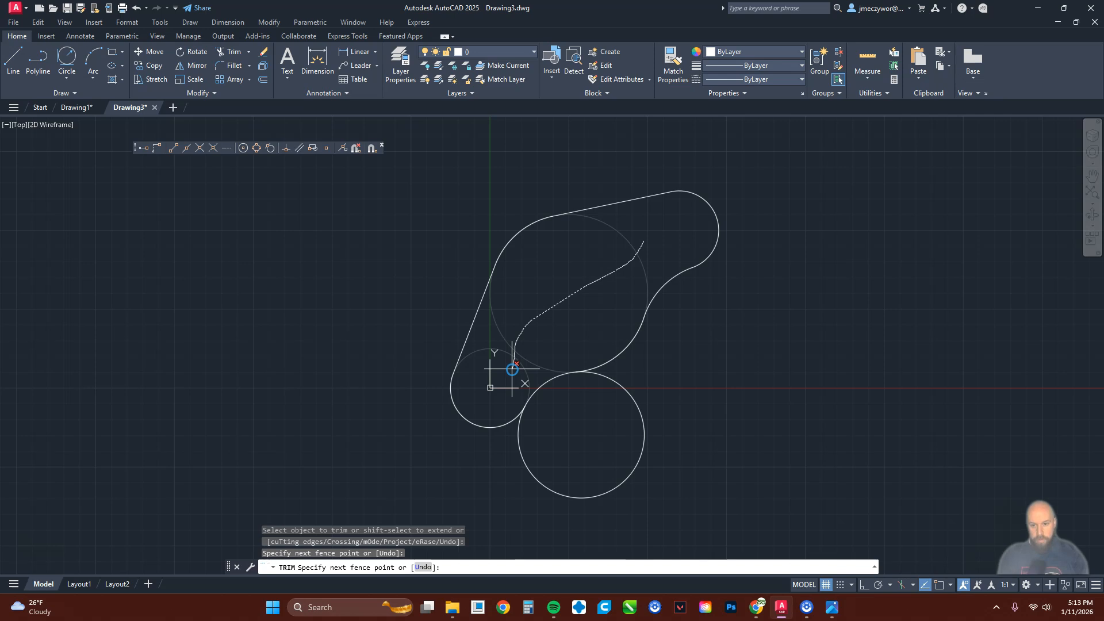
left_click_drag(512, 370, 513, 371)
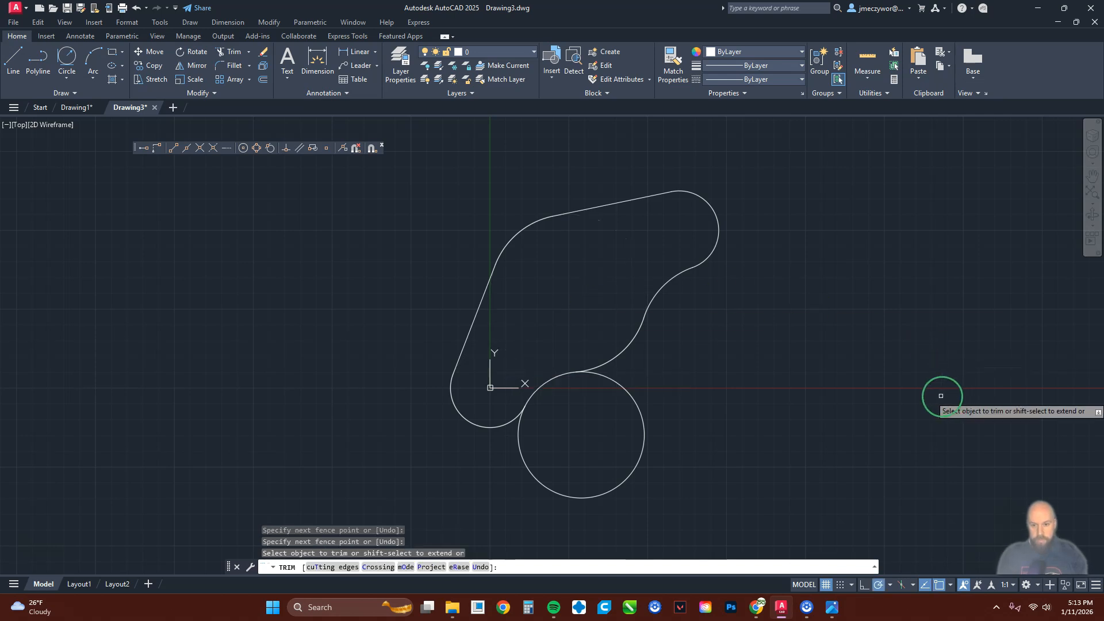
left_click(620, 387)
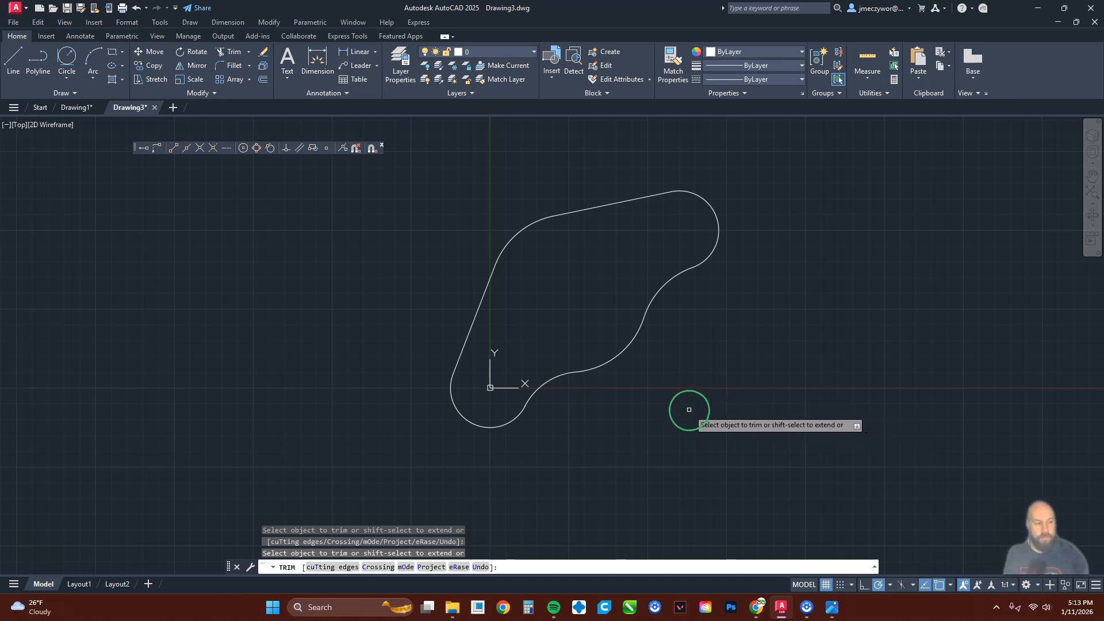
key("Escape")
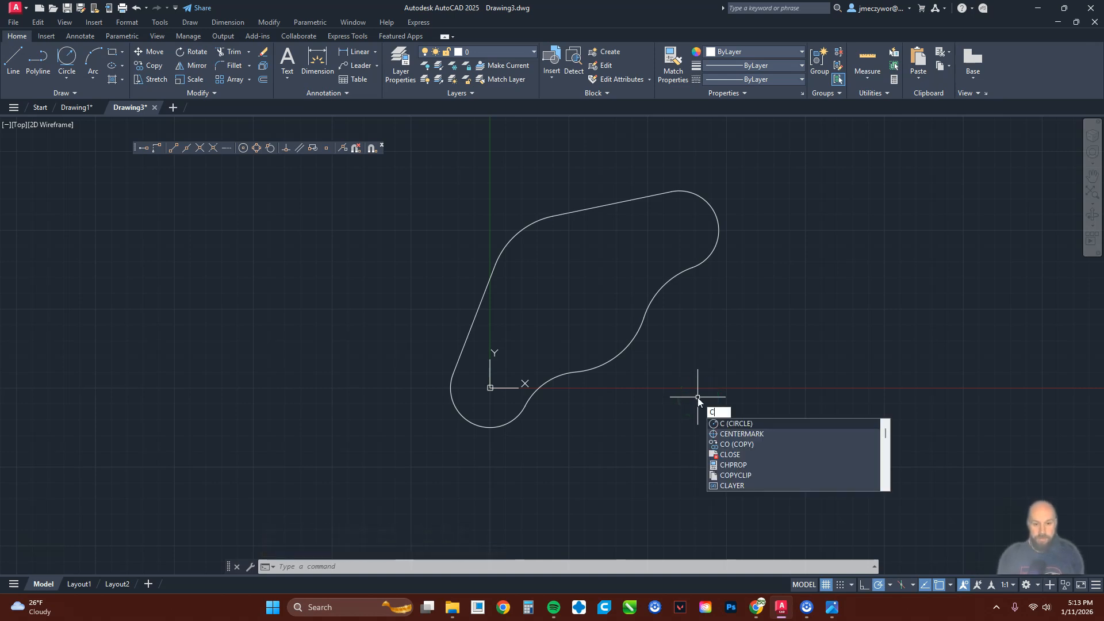
- Draw a circle of radius 10 centred at the origin inside the lower-left end of the rocker arm, with object snap on
key("Return")
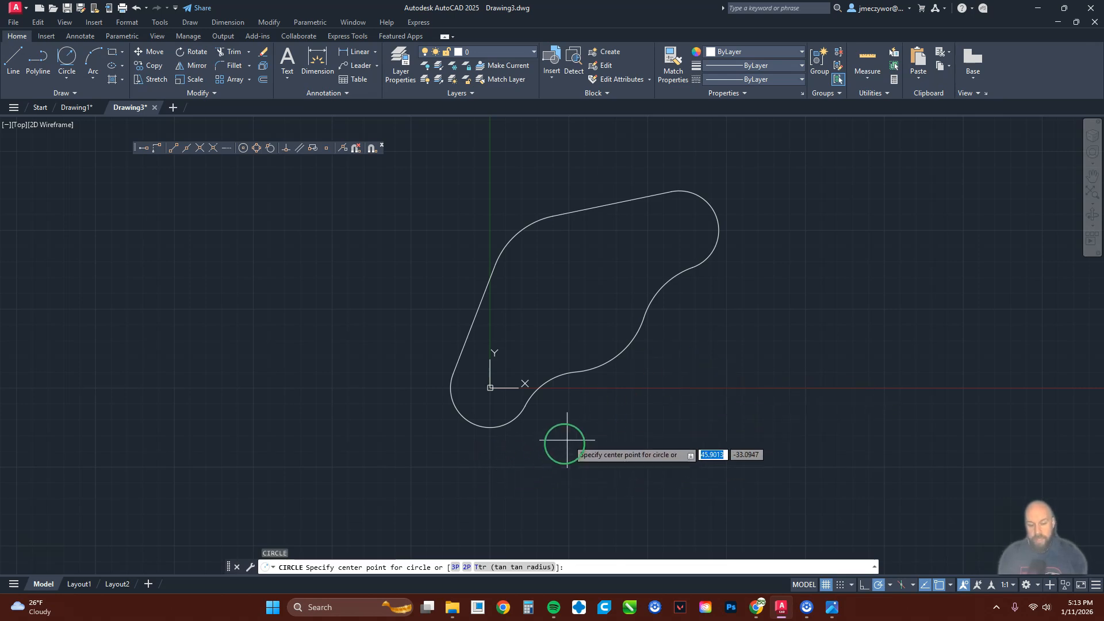
left_click(942, 588)
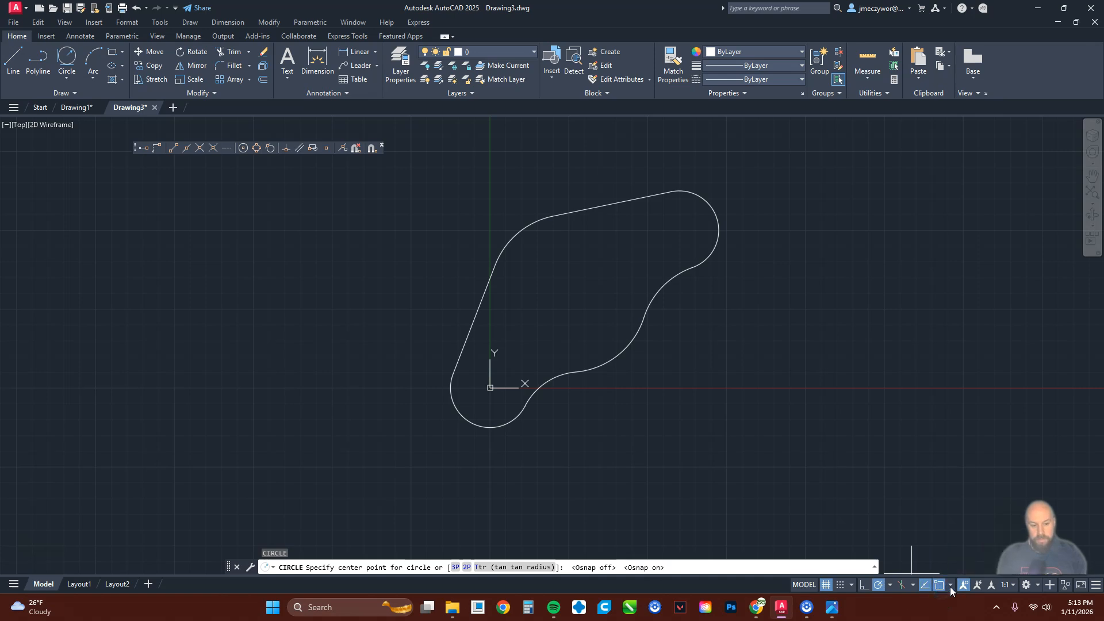
left_click(951, 585)
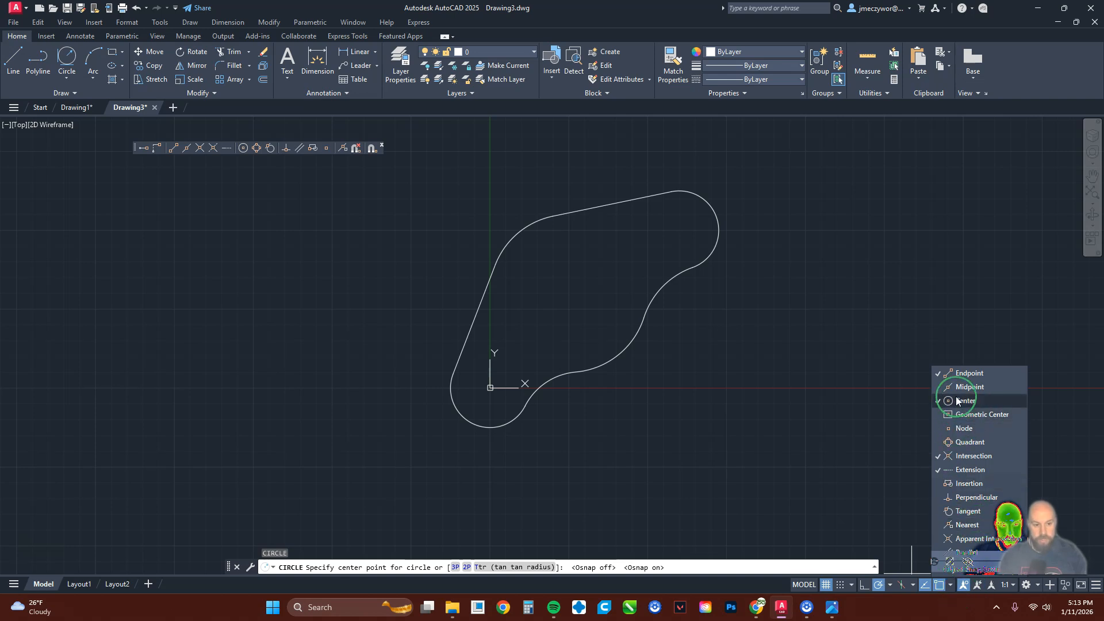
left_click(952, 586)
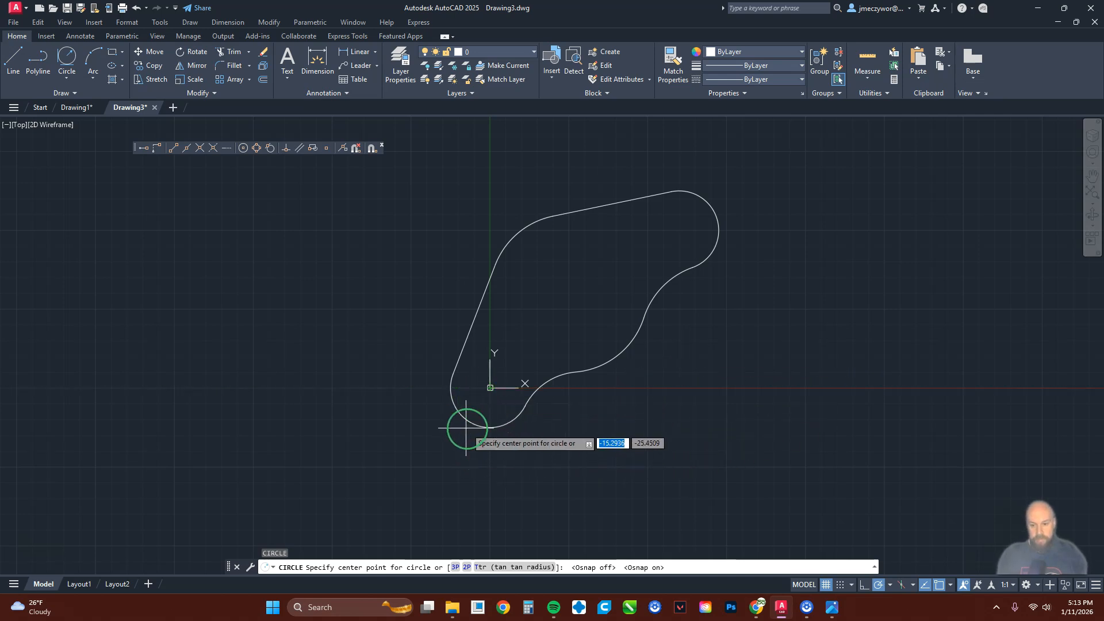
left_click(490, 388)
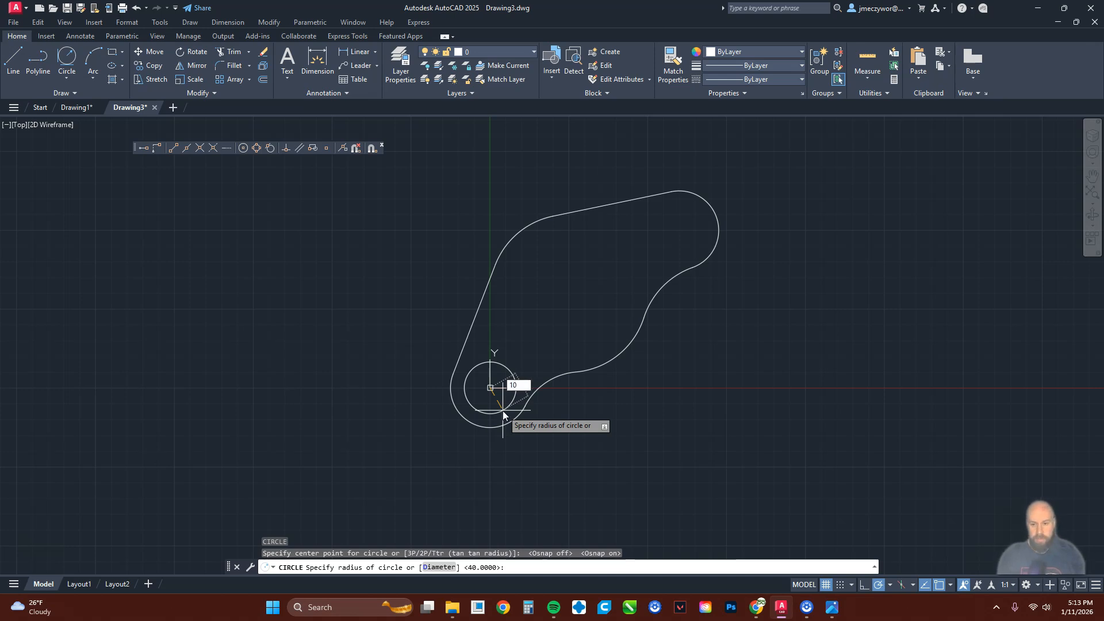
key("Return")
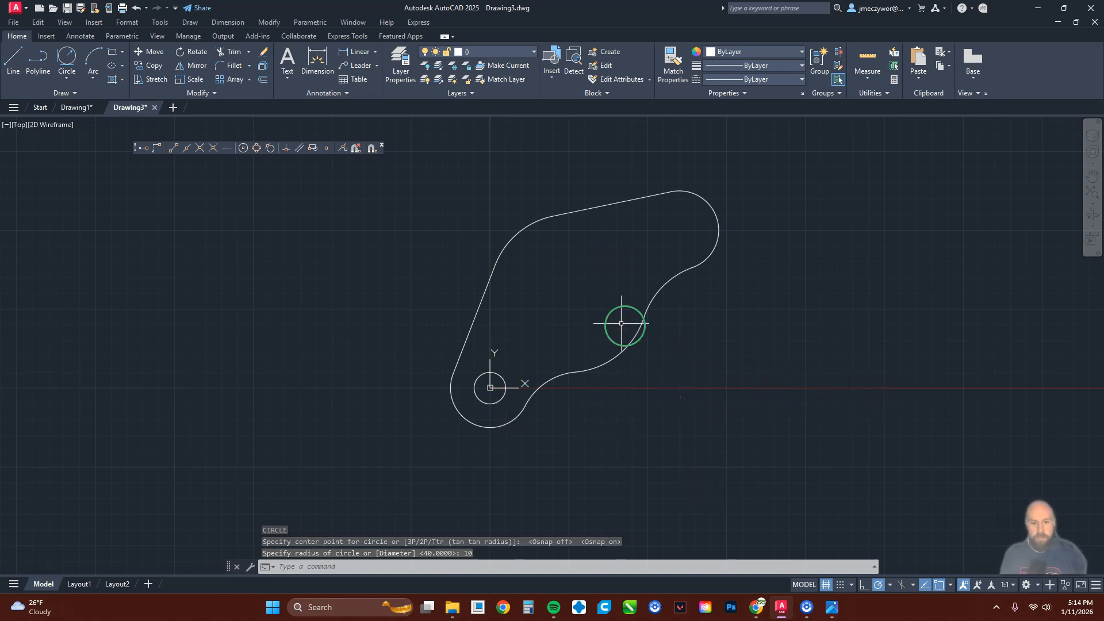
- Following ROCKER ARM.png, draw a six-sided polygon centred on the large middle arc's centre, circumscribed about a circle of radius 30
left_click_drag(1103, 151, 530, 125)
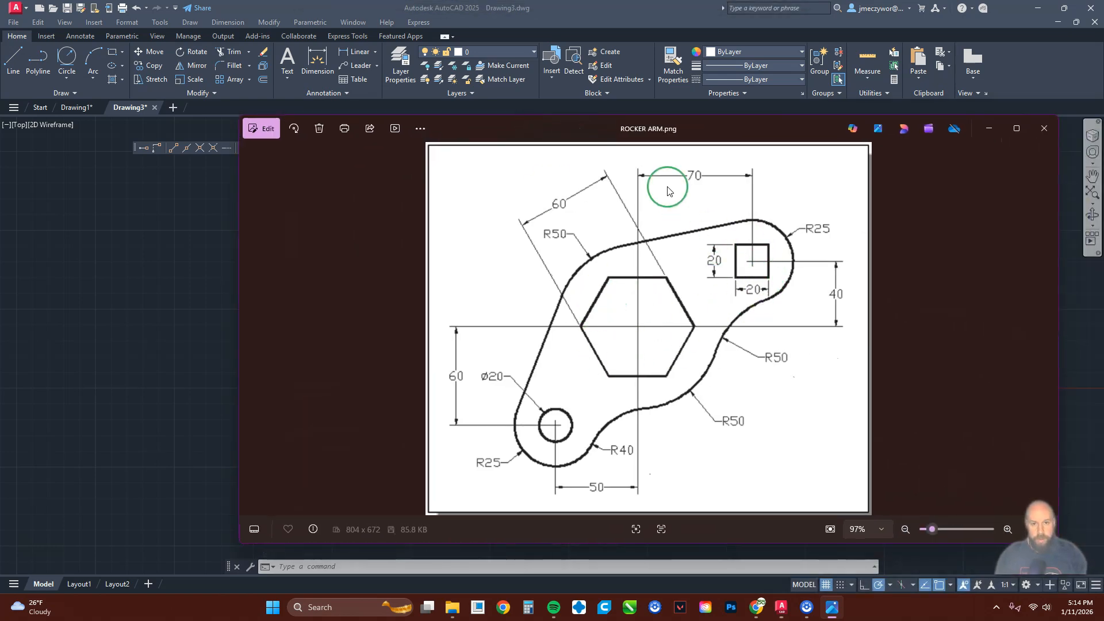
left_click_drag(692, 130, 1103, 131)
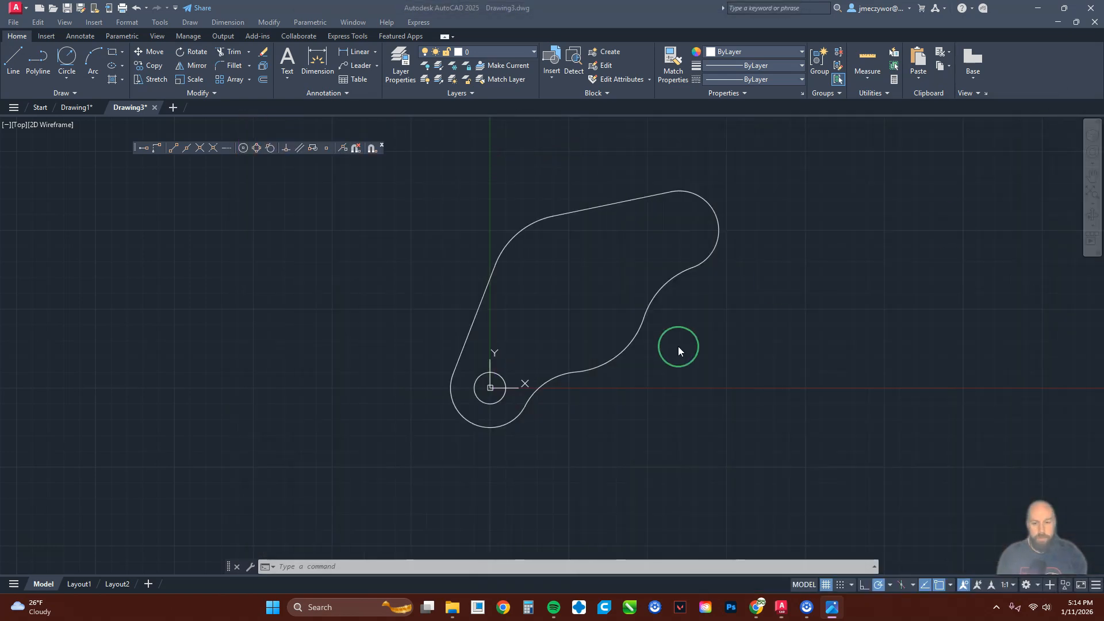
left_click(691, 366)
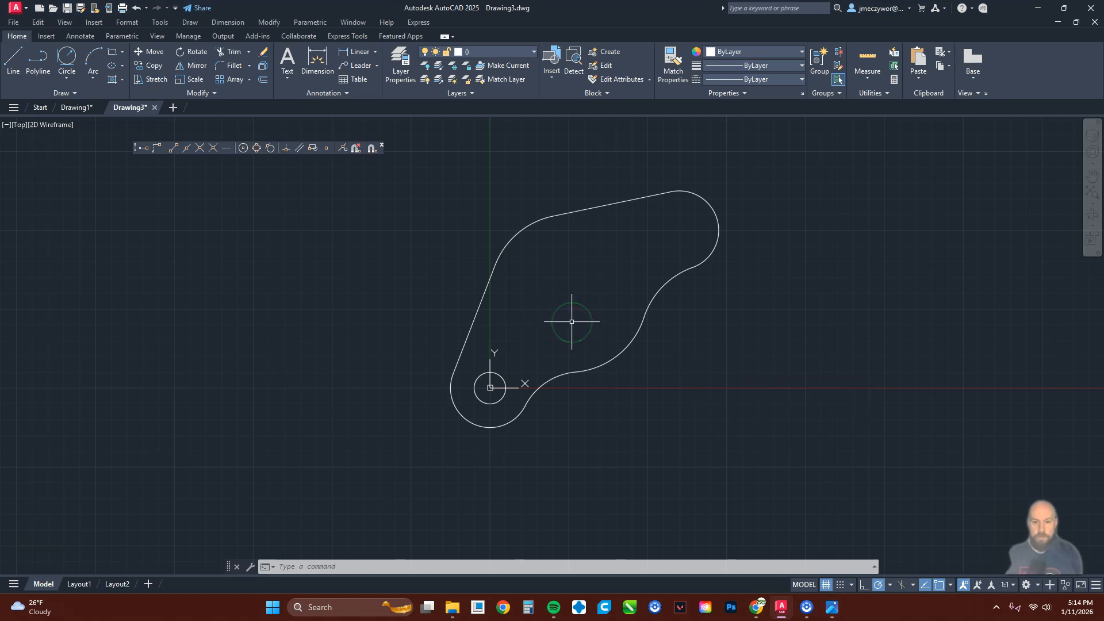
type("POLYGON")
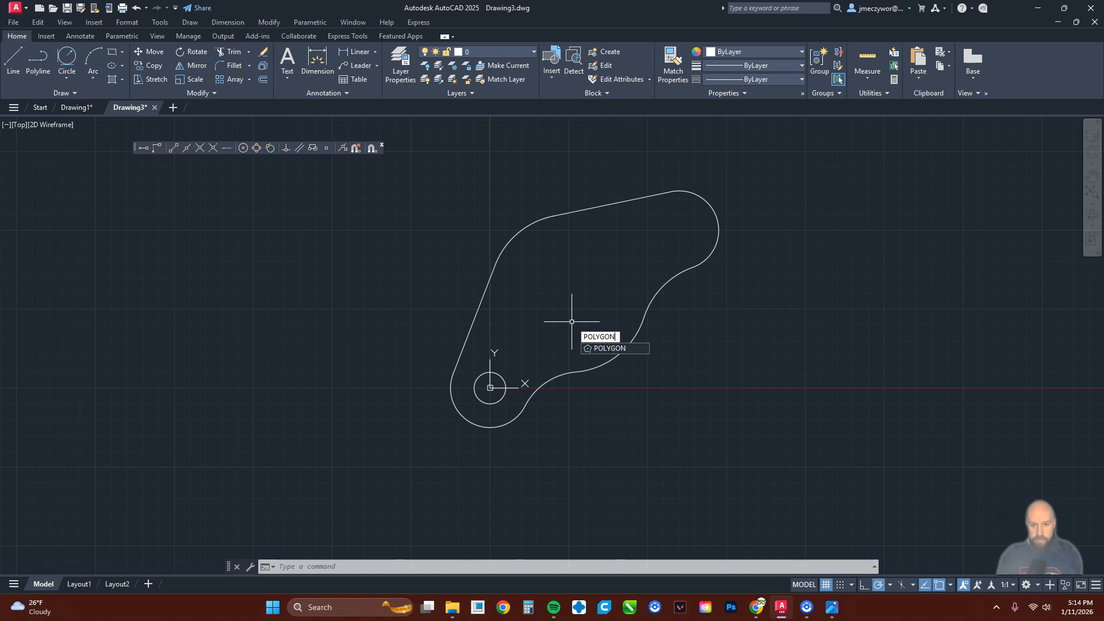
key("Return")
left_click(561, 317)
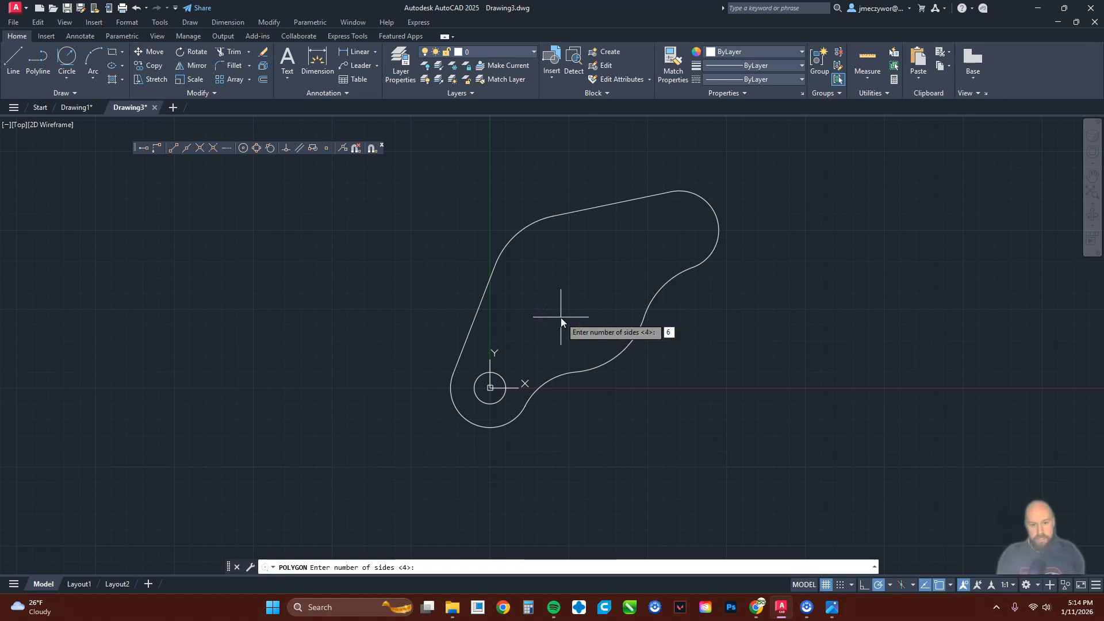
key("Return")
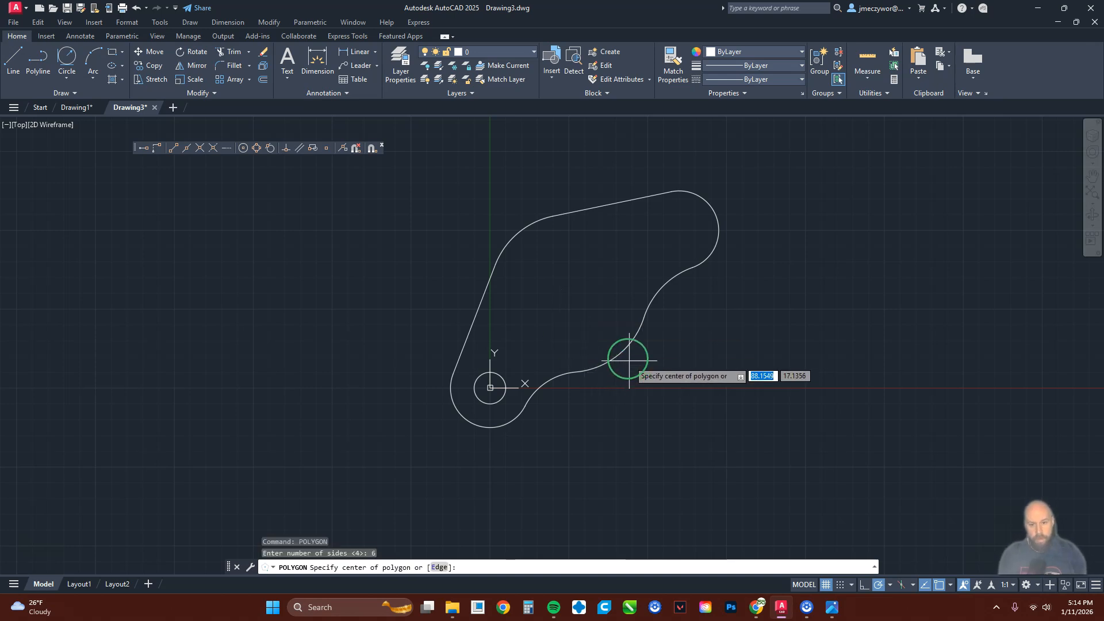
left_click(570, 293)
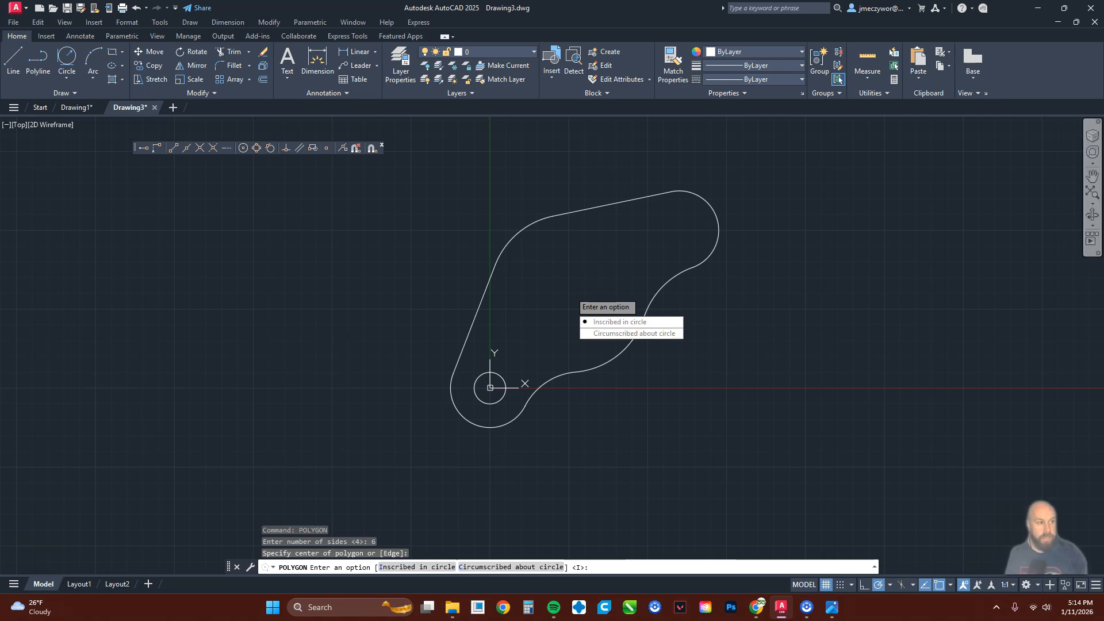
left_click_drag(1103, 129, 916, 126)
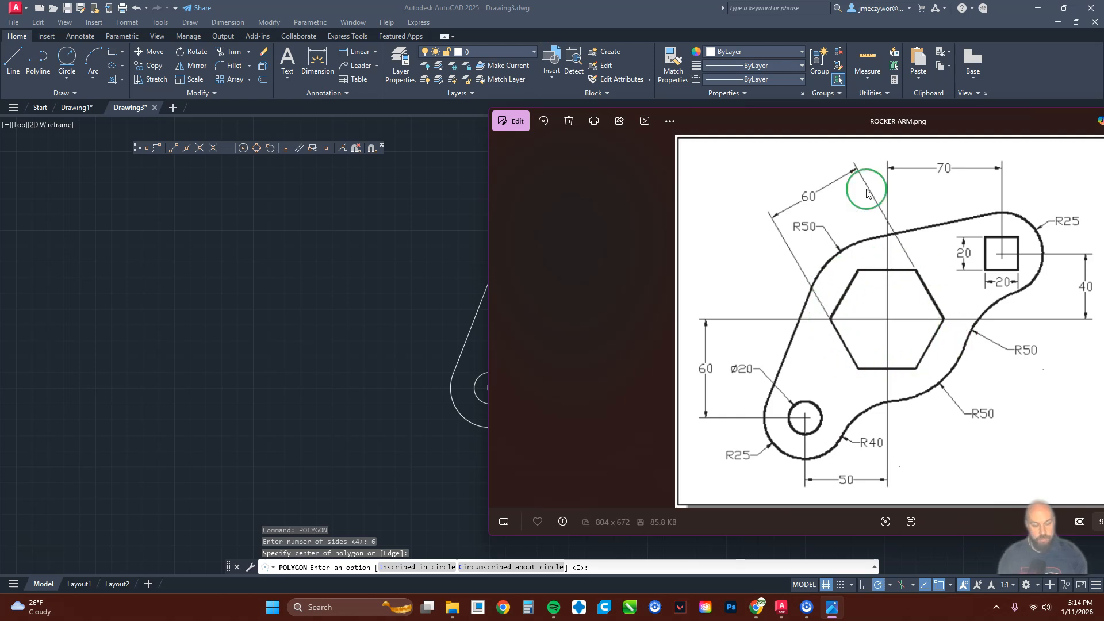
mouse_move(880, 118)
left_mouse_down()
mouse_move(905, 131)
mouse_move(1103, 134)
left_mouse_up()
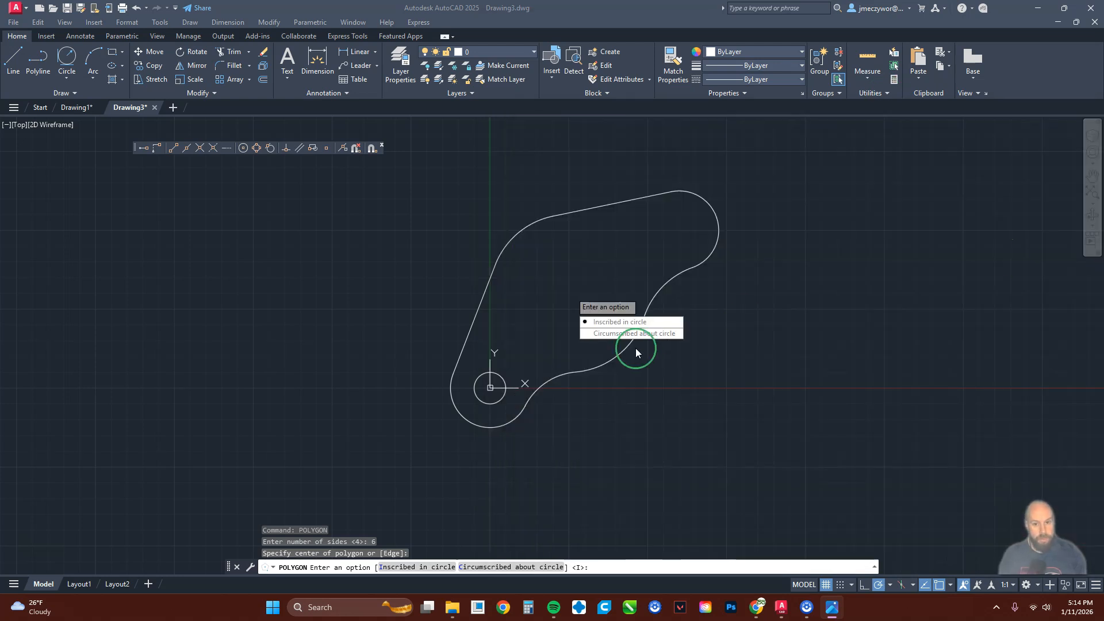
left_click(625, 335)
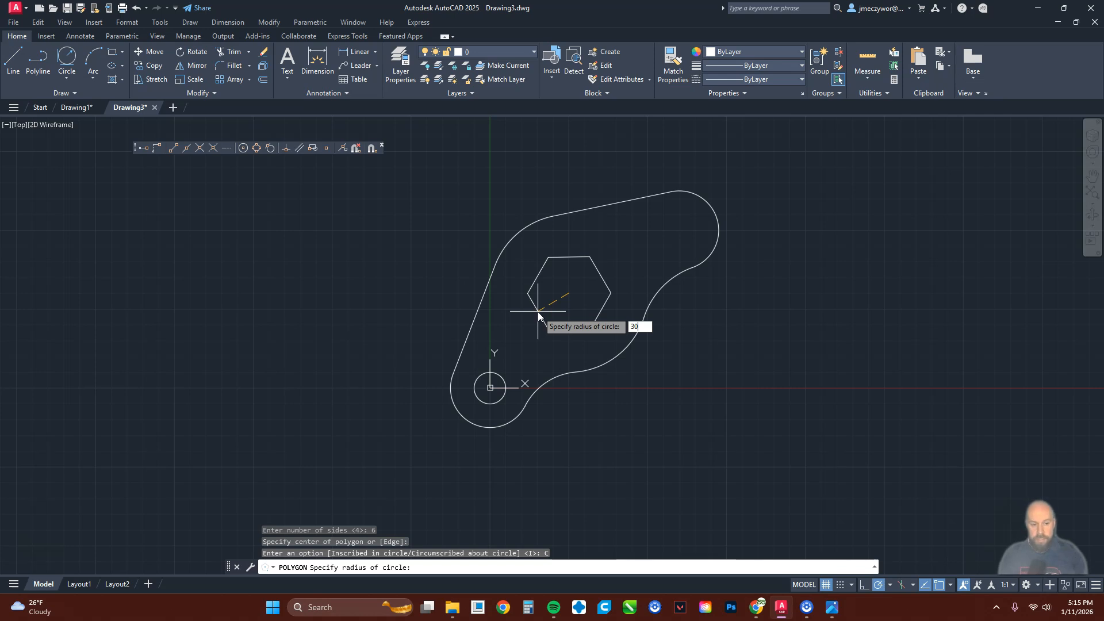
key("Return")
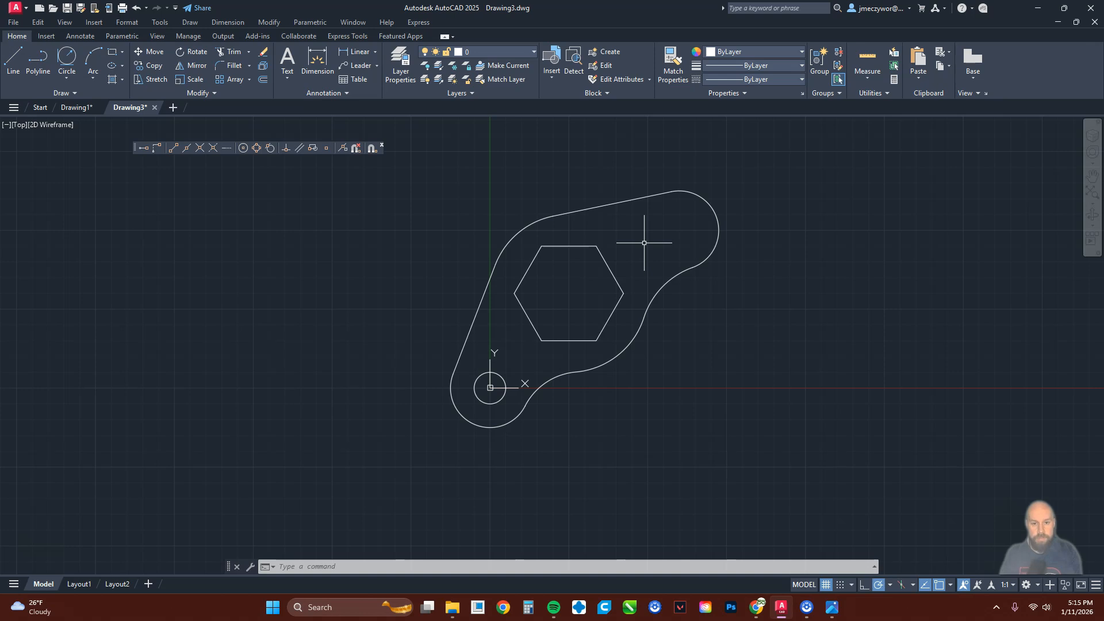
- Draw a four-sided polygon centred on the upper-right end arc's centre, circumscribed about a circle of radius 10, with horizontal and vertical sides
key("Return")
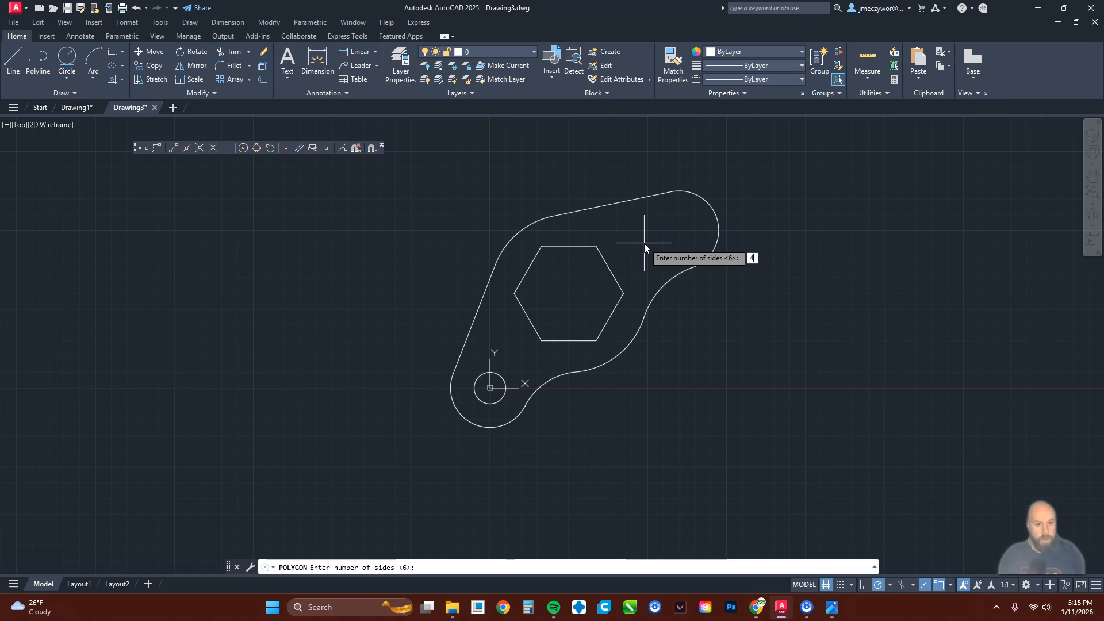
type("4")
key("Return")
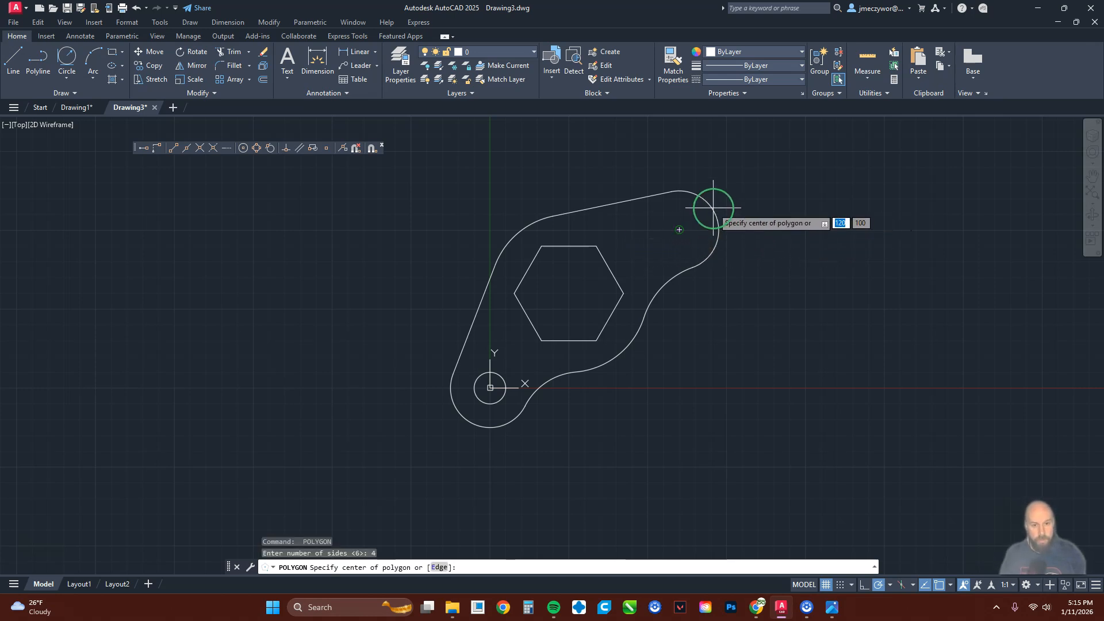
left_click(679, 230)
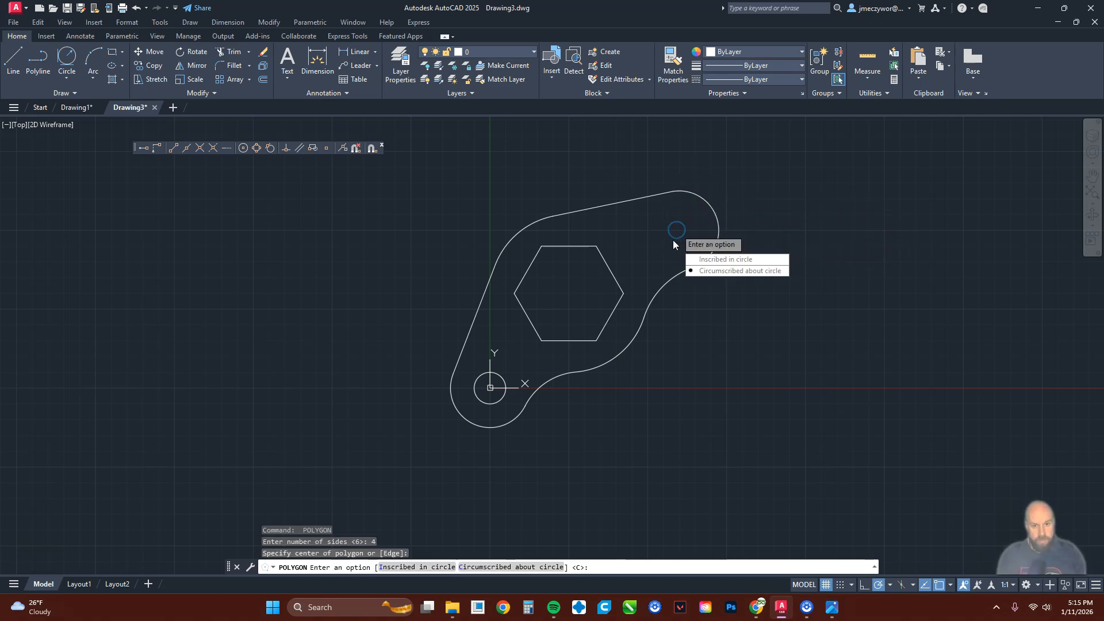
left_click(705, 272)
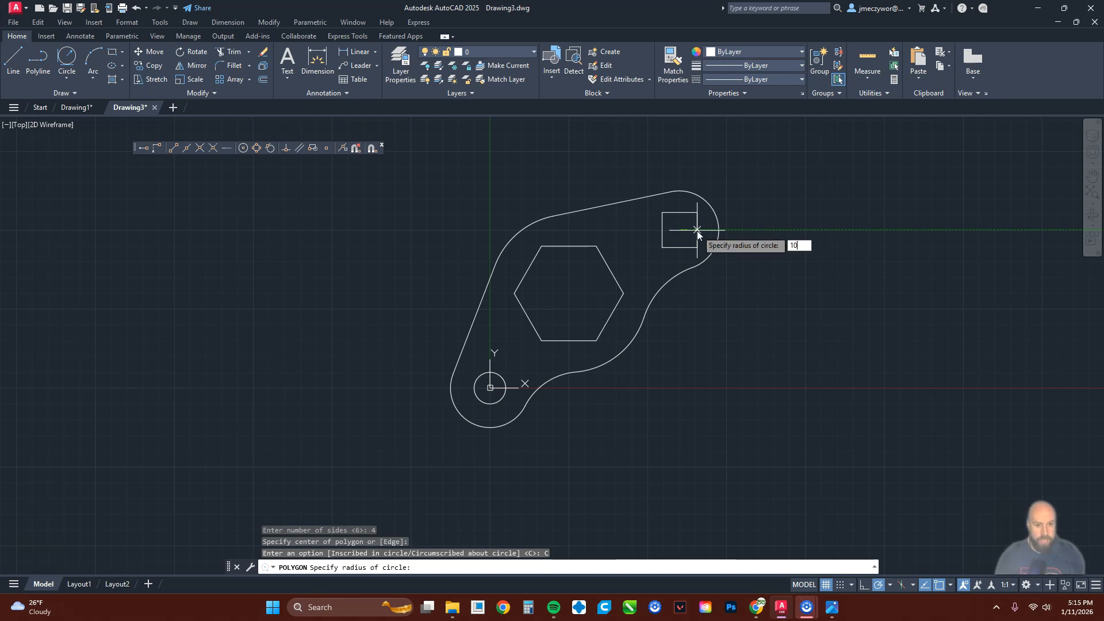
key("Return")
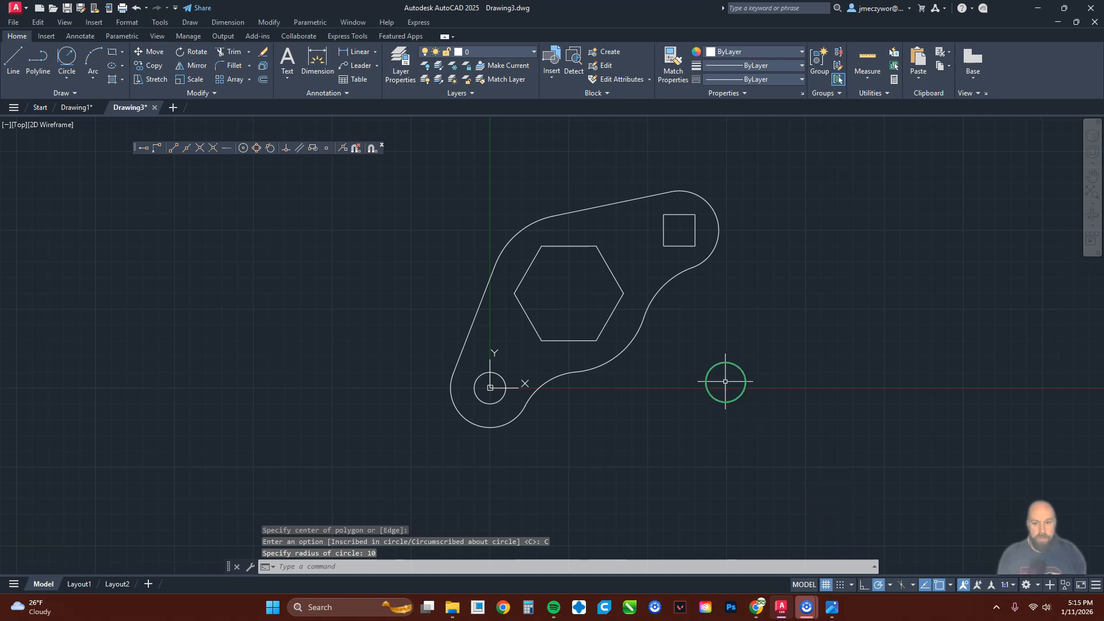
middle_click_drag(725, 382, 738, 400)
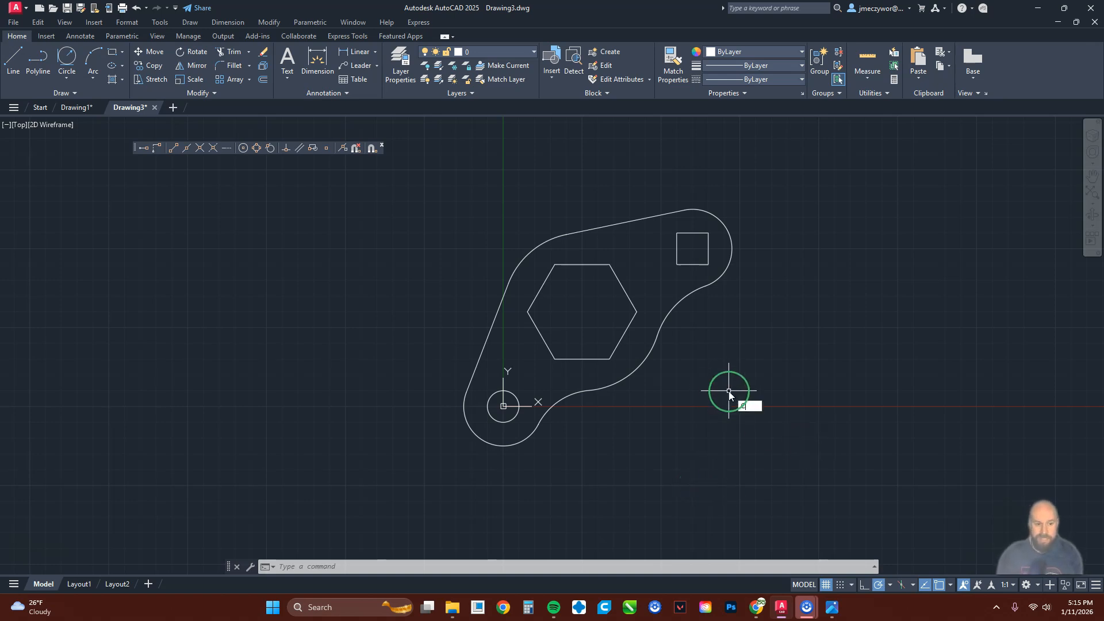
key("Return")
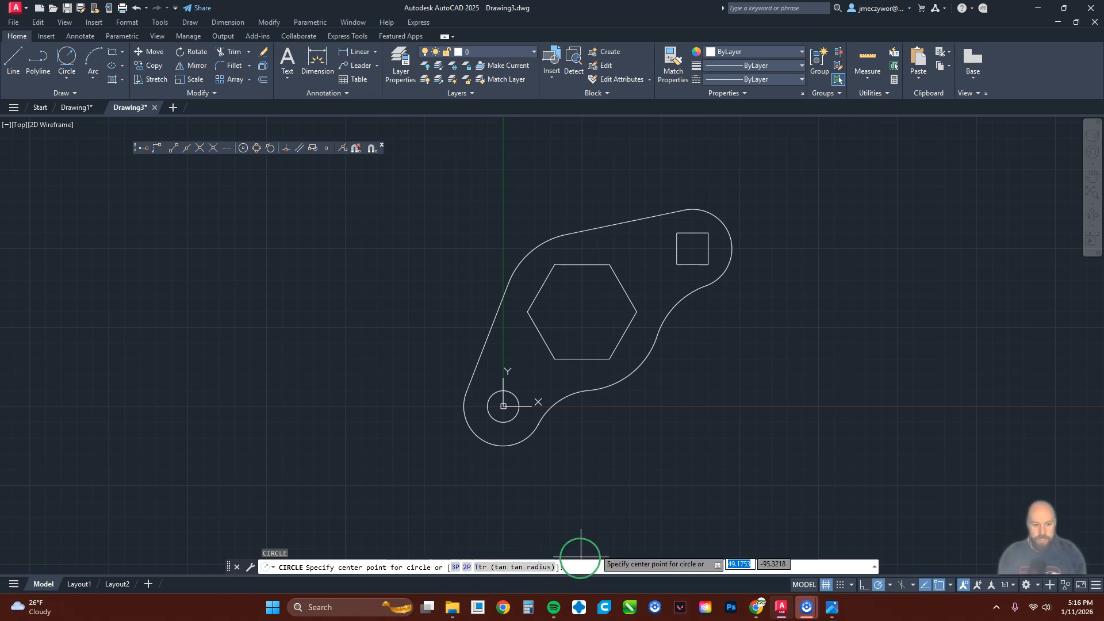
left_click(66, 78)
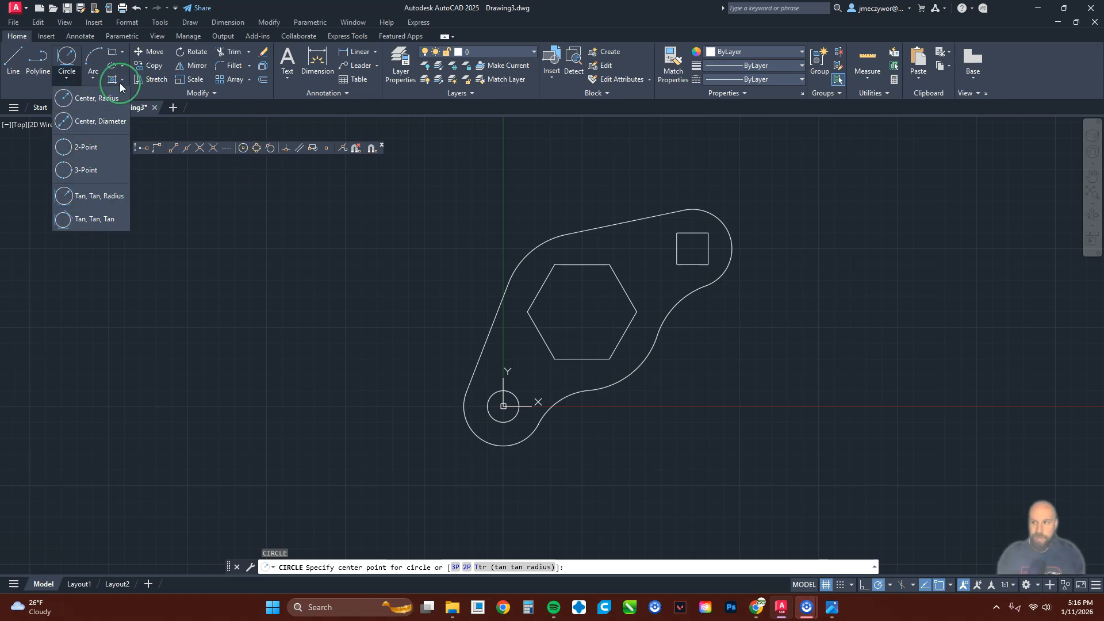
key("Escape")
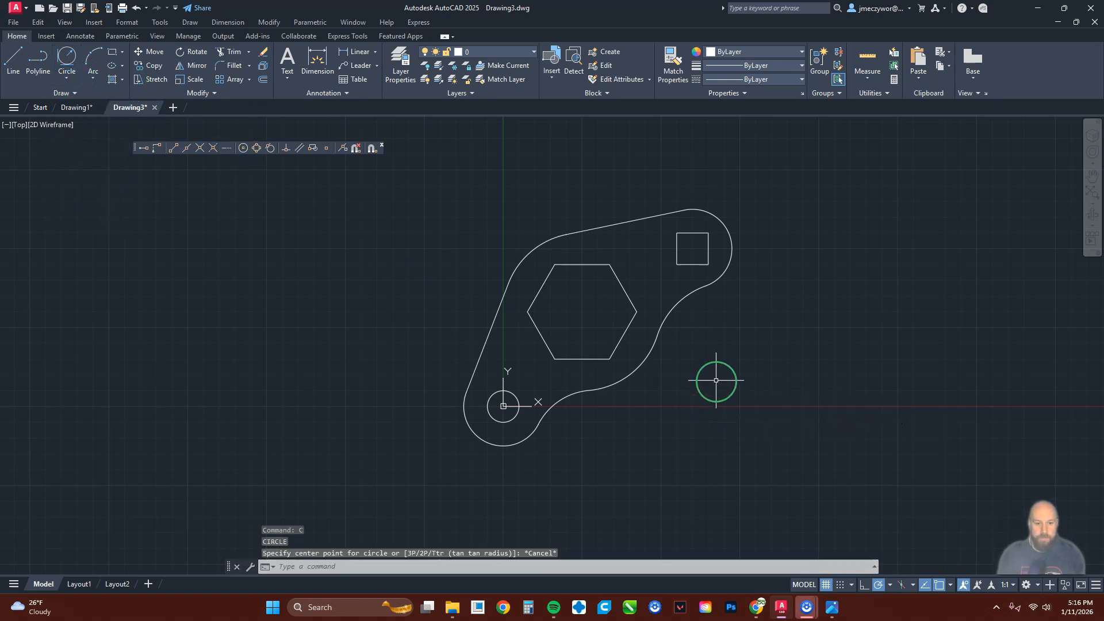
middle_click_drag(734, 399, 752, 415)
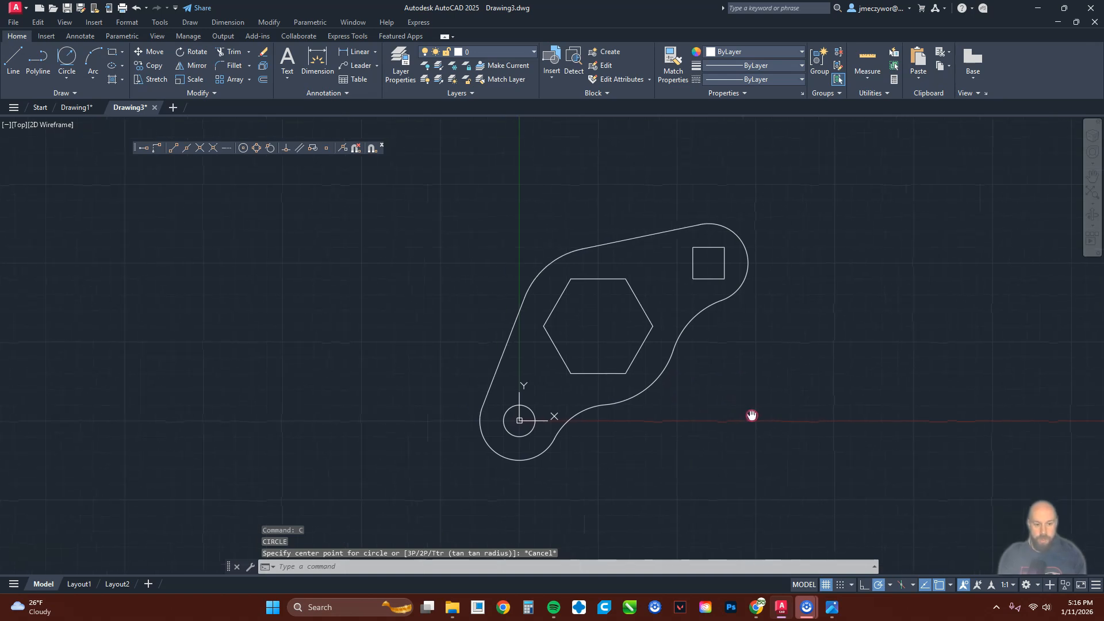